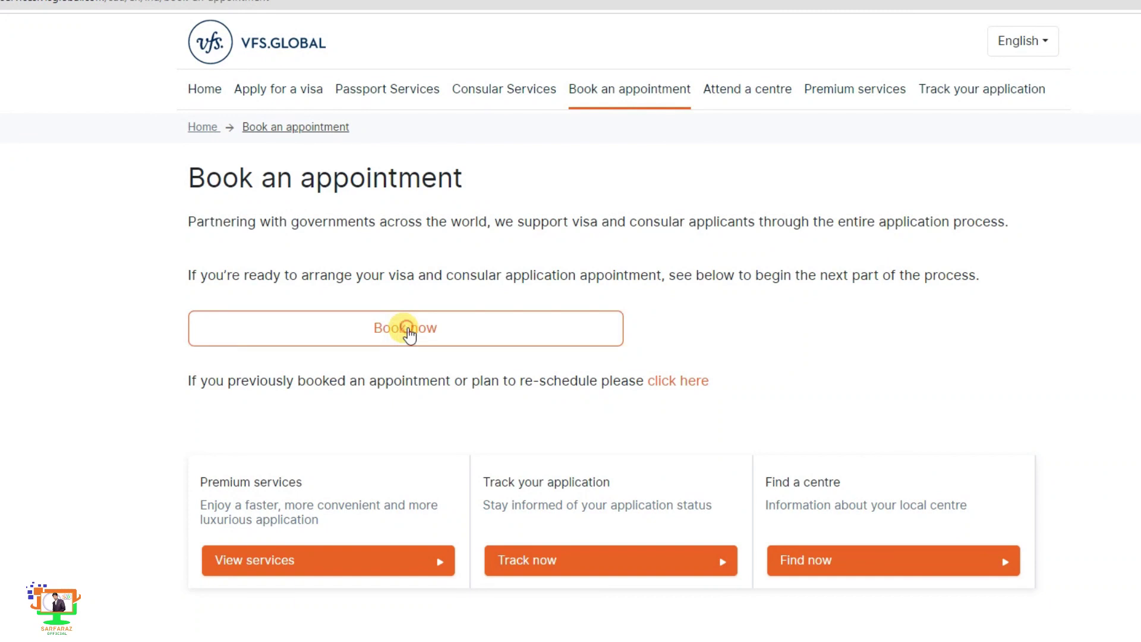
# - Start a new appointment booking and choose to create a new account instead of signing in
pyautogui.click(409, 334)
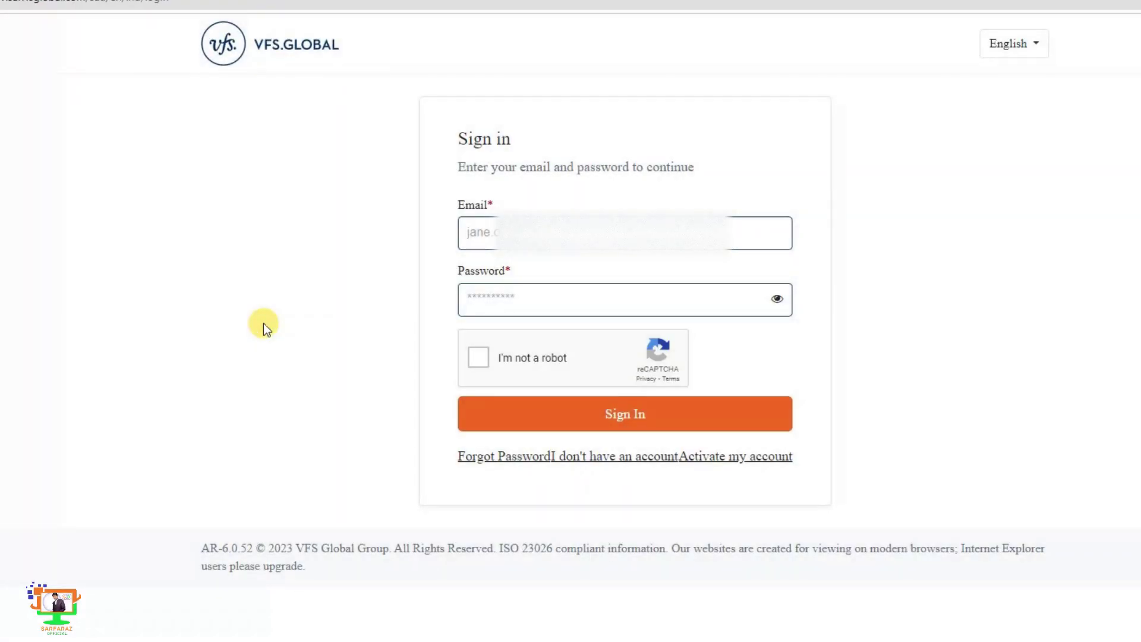
pyautogui.click(665, 459)
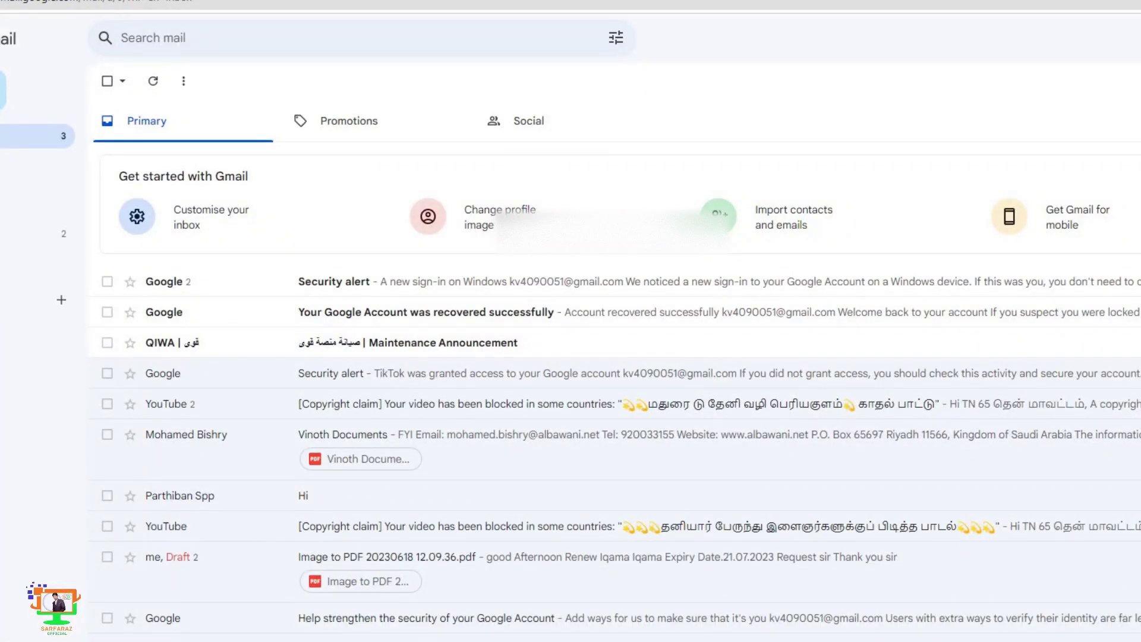
# - Copy the Gmail account's email into the registration form, then enter and confirm the password
pyautogui.click(1123, 38)
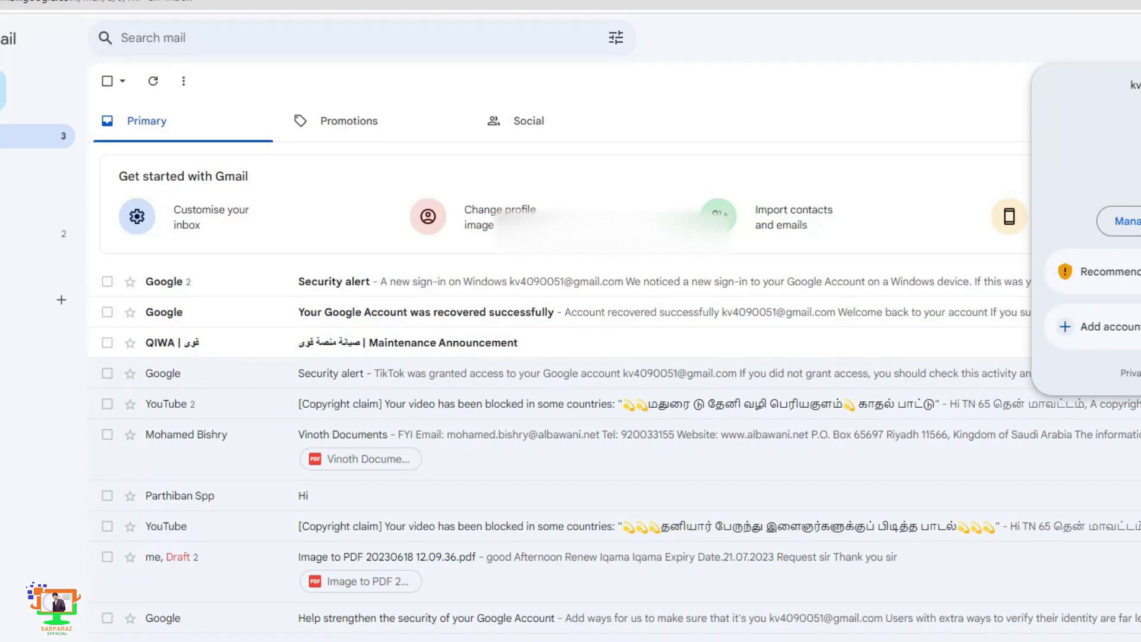
pyautogui.doubleClick(1133, 85)
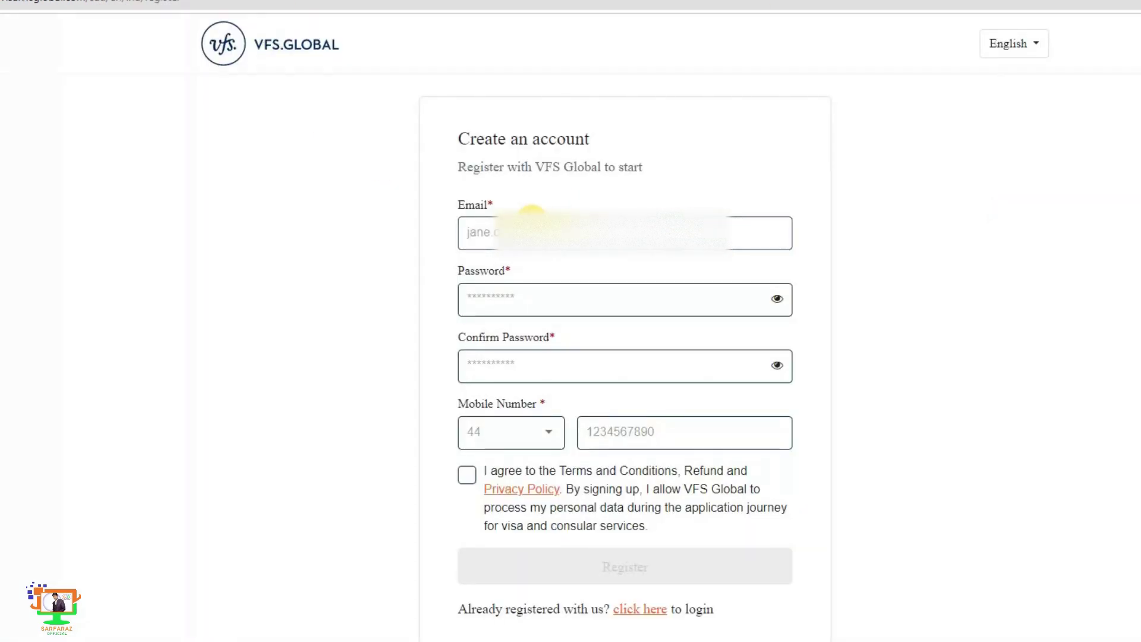
pyautogui.click(532, 221)
pyautogui.click(554, 299)
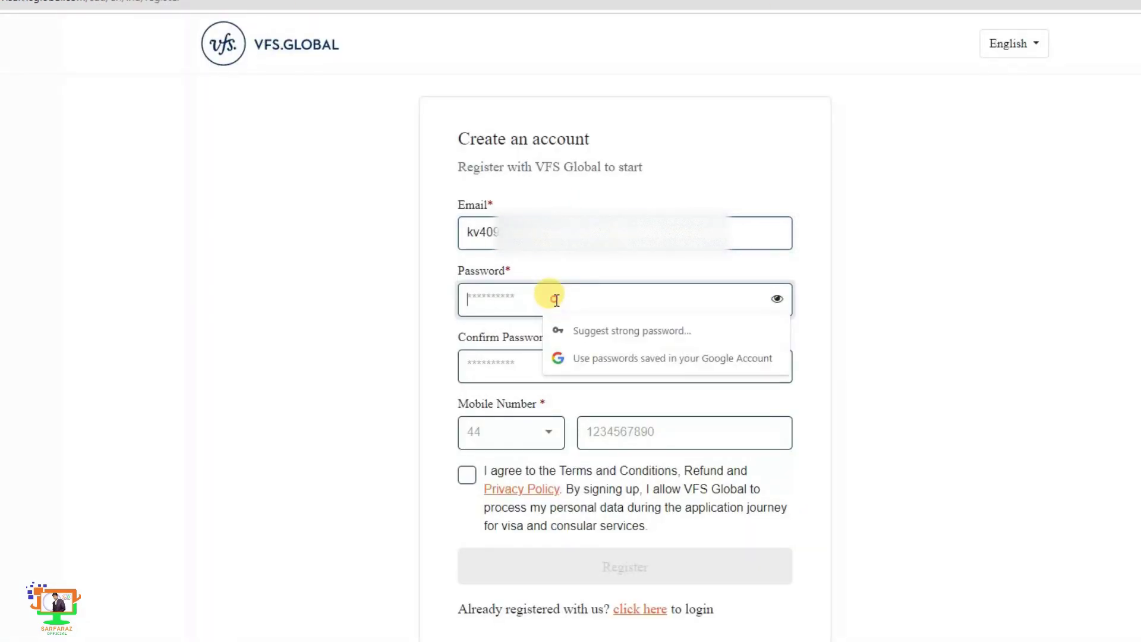
pyautogui.write('••••')
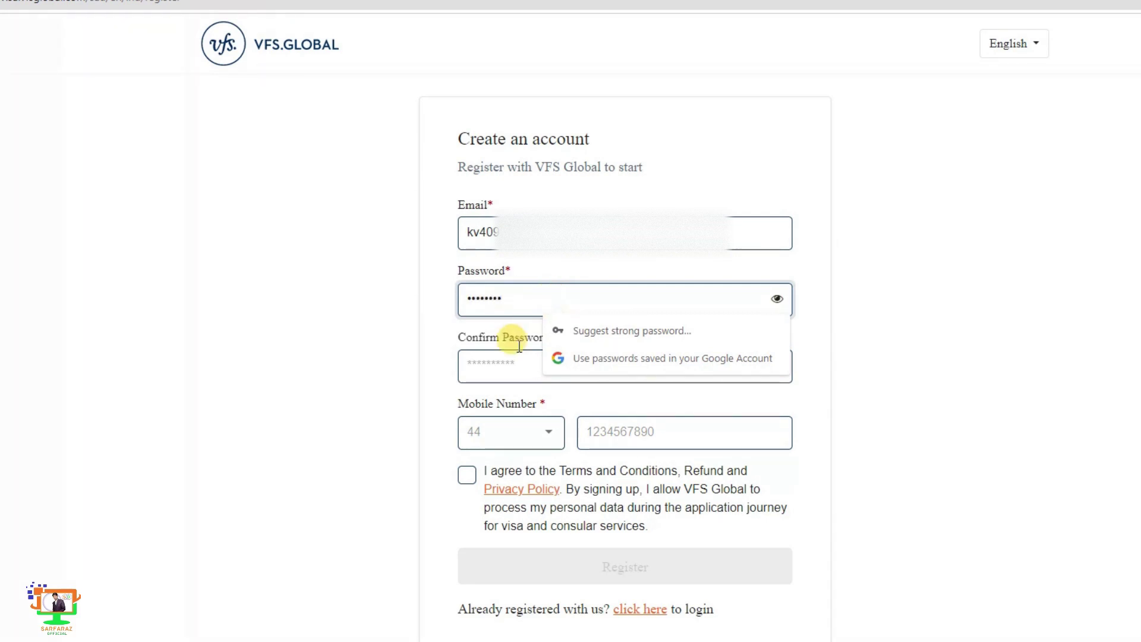
pyautogui.click(493, 365)
pyautogui.write('•')
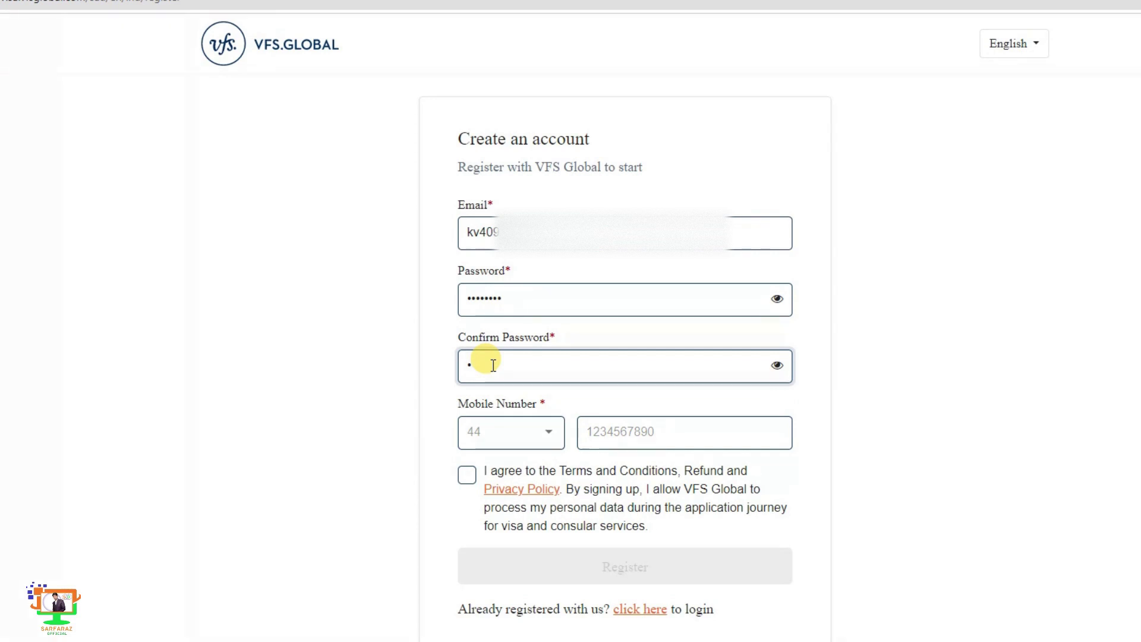
pyautogui.write('•••••••')
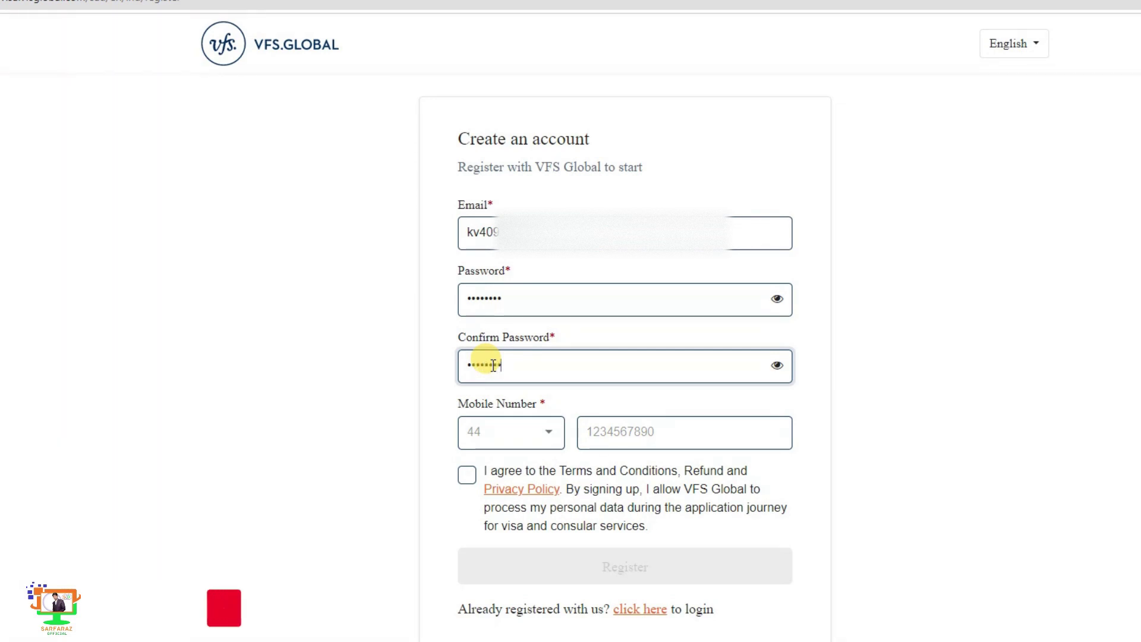
# - Choose the Saudi Arabia (966) dialling code and enter the mobile number, then accept the terms and Register
pyautogui.click(497, 433)
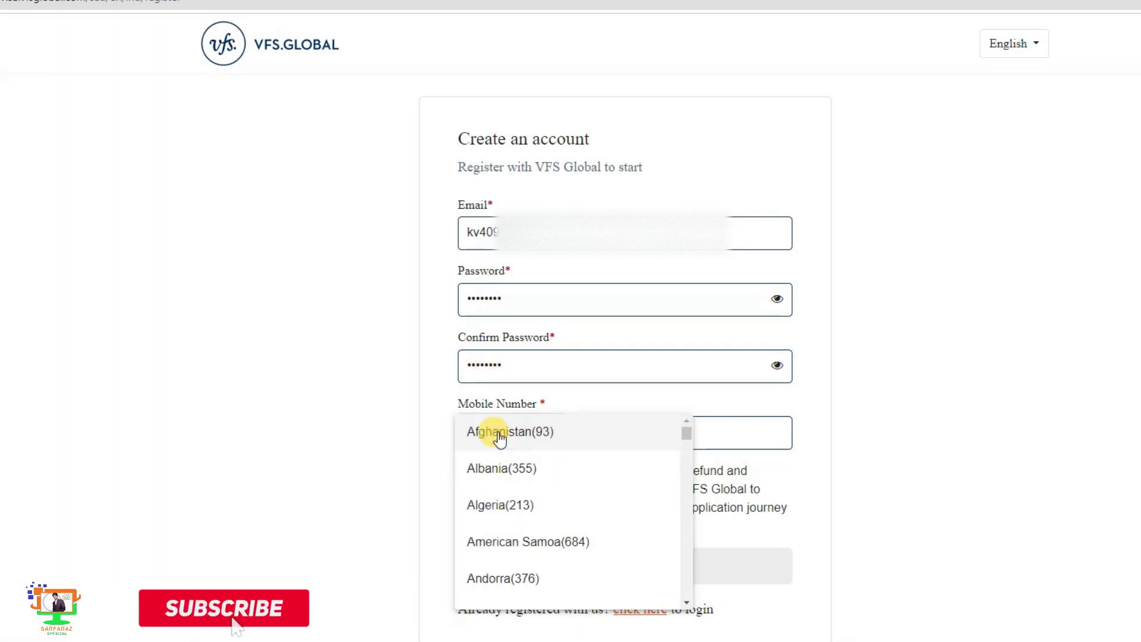
pyautogui.scroll(-20, 511, 452)
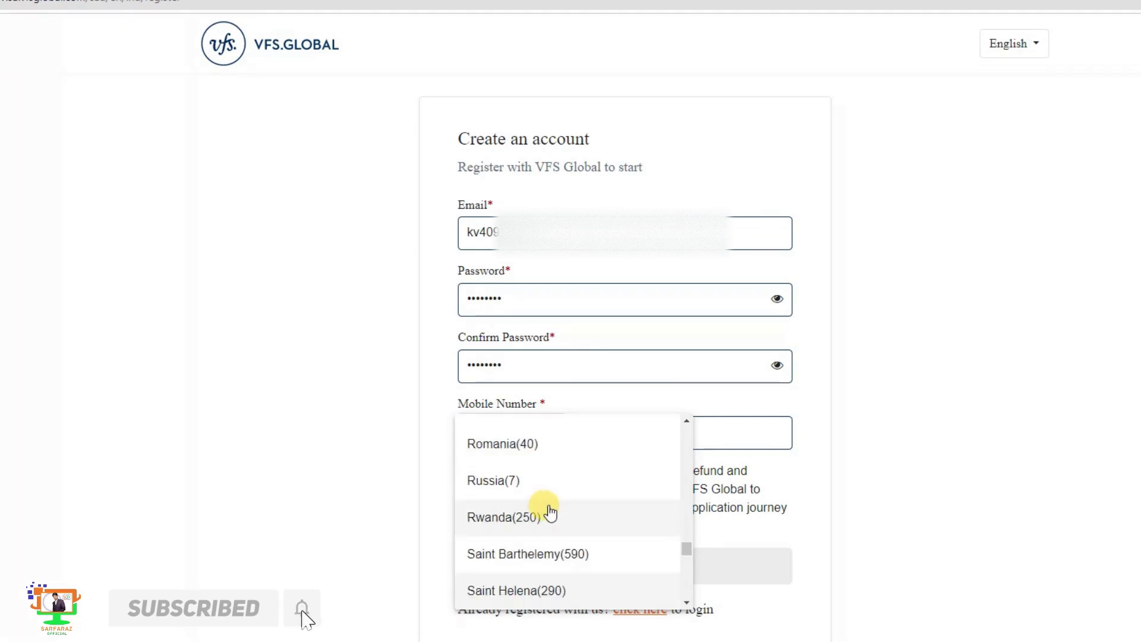
pyautogui.scroll(-3, 540, 587)
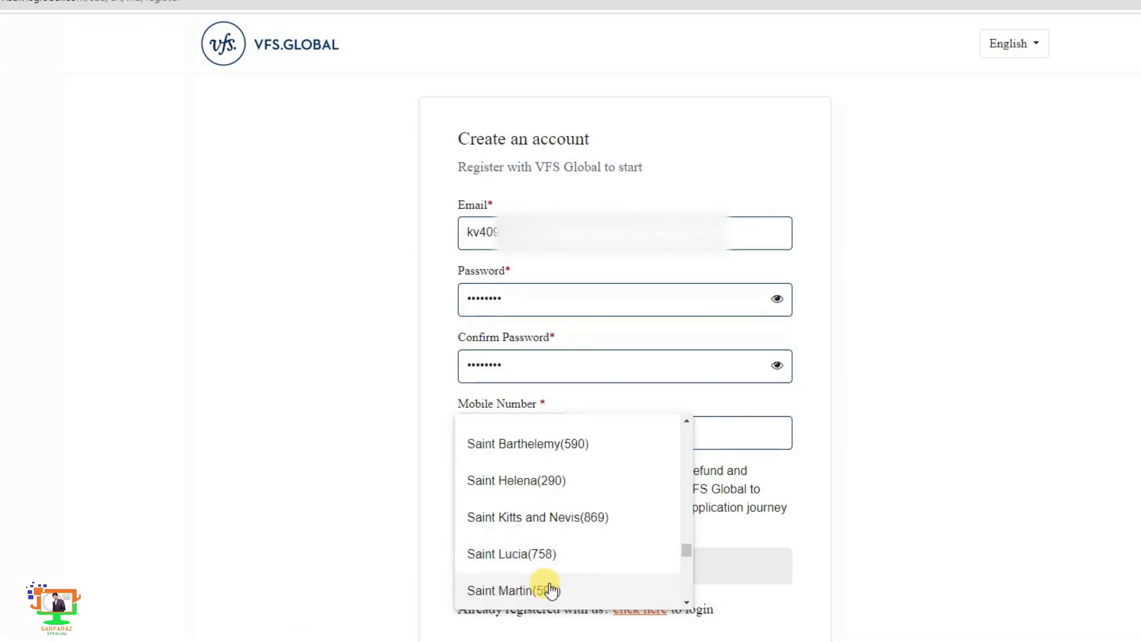
pyautogui.scroll(-1, 550, 590)
pyautogui.scroll(-1, 626, 570)
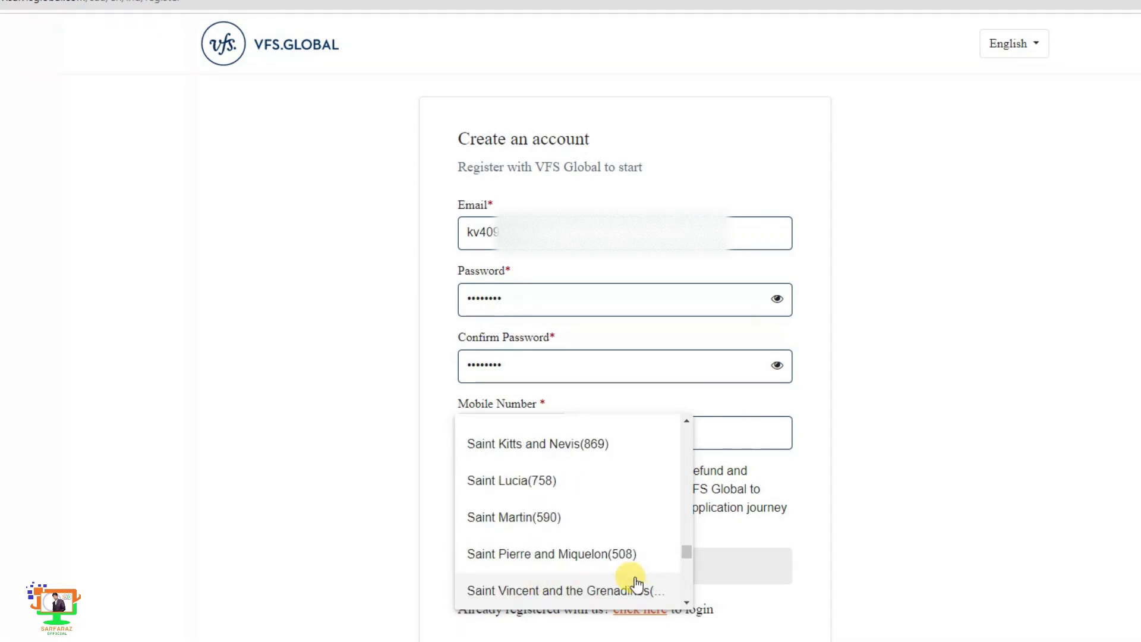
pyautogui.moveTo(685, 554); pyautogui.dragTo(686, 559)
pyautogui.scroll(2, 544, 475)
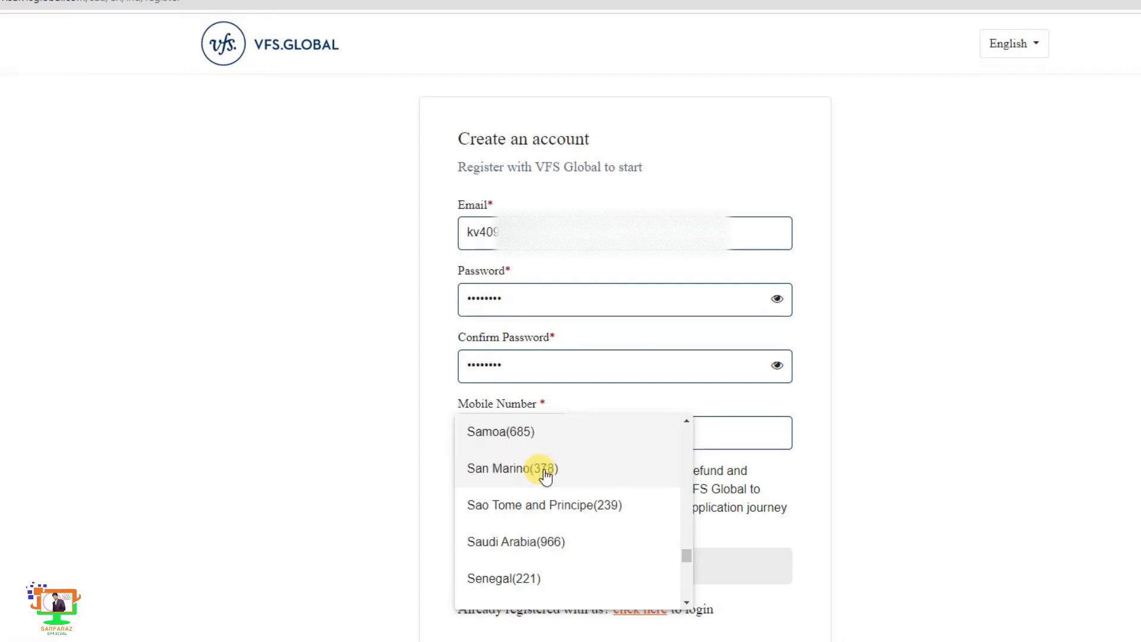
pyautogui.click(537, 543)
pyautogui.click(611, 432)
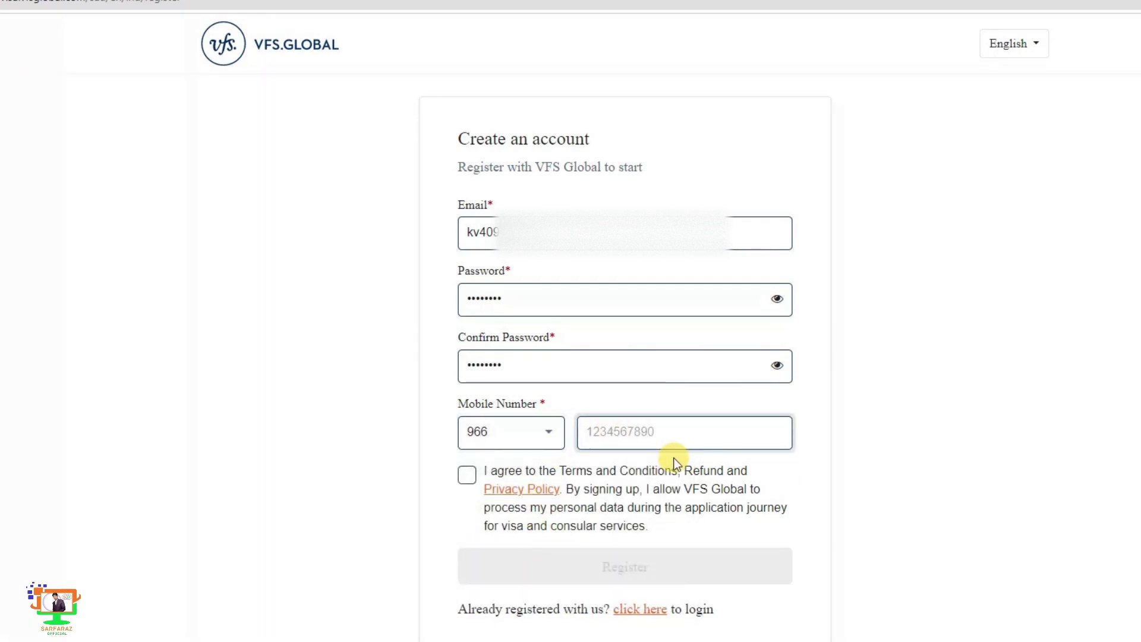
pyautogui.write('545')
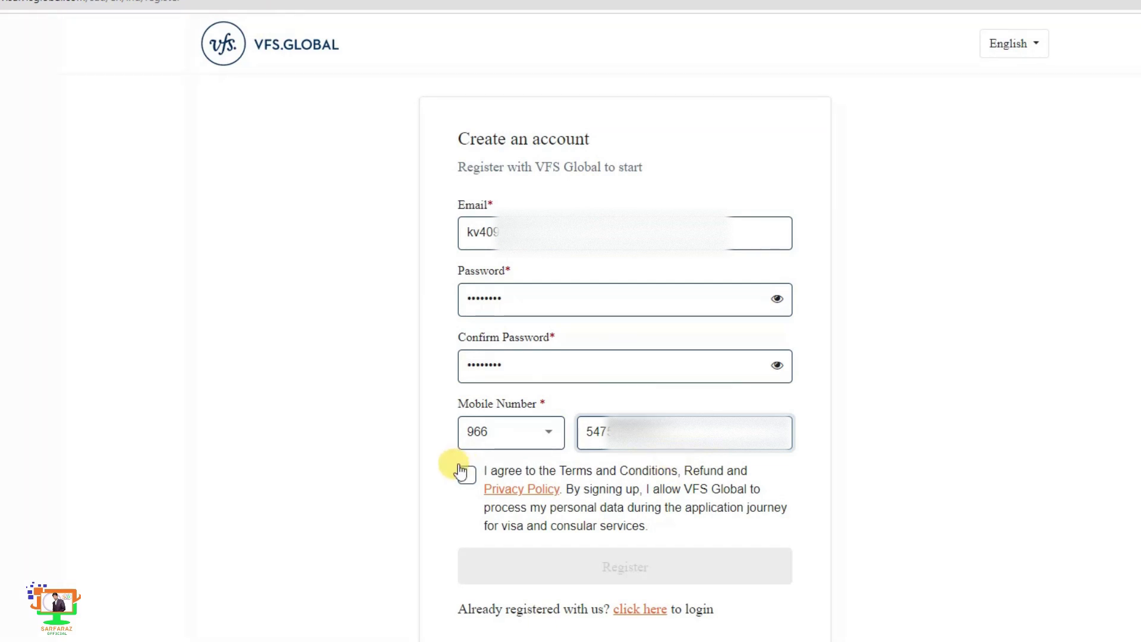
pyautogui.click(467, 474)
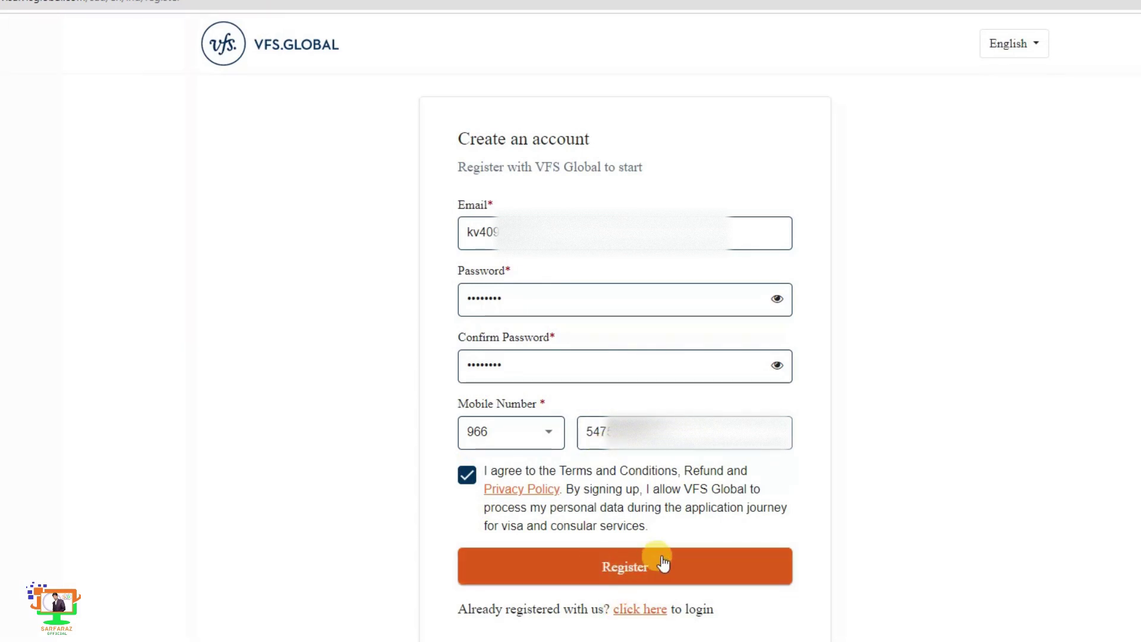
pyautogui.click(627, 569)
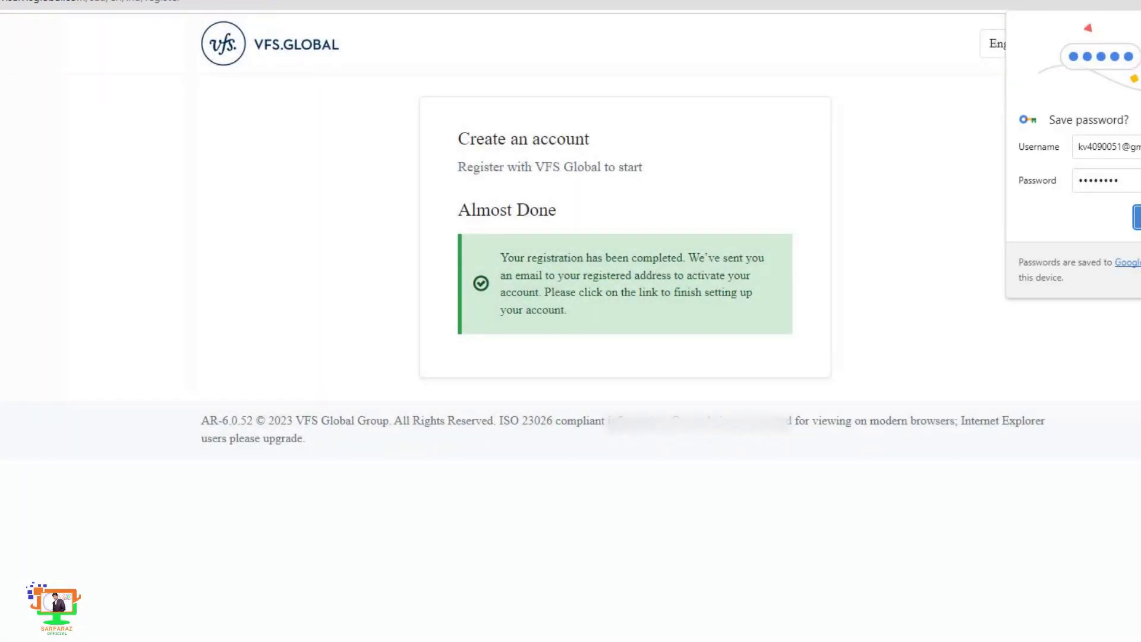
# - Decline Chrome's save-password bubble and choose 'No, this device only' for the Google Account
pyautogui.click(1137, 217)
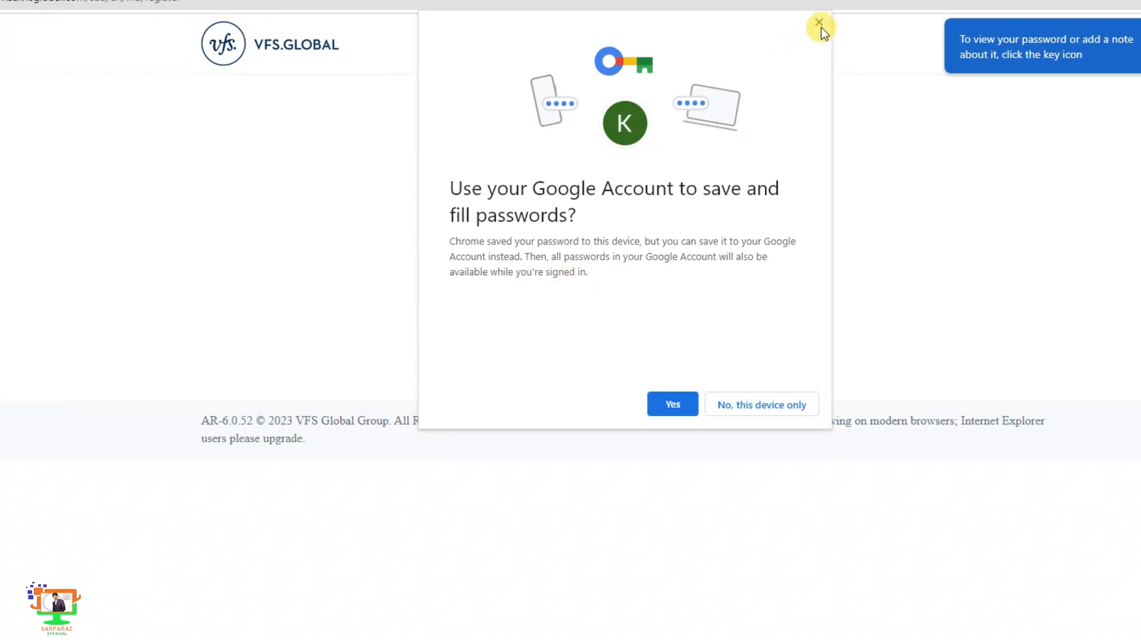
pyautogui.click(754, 405)
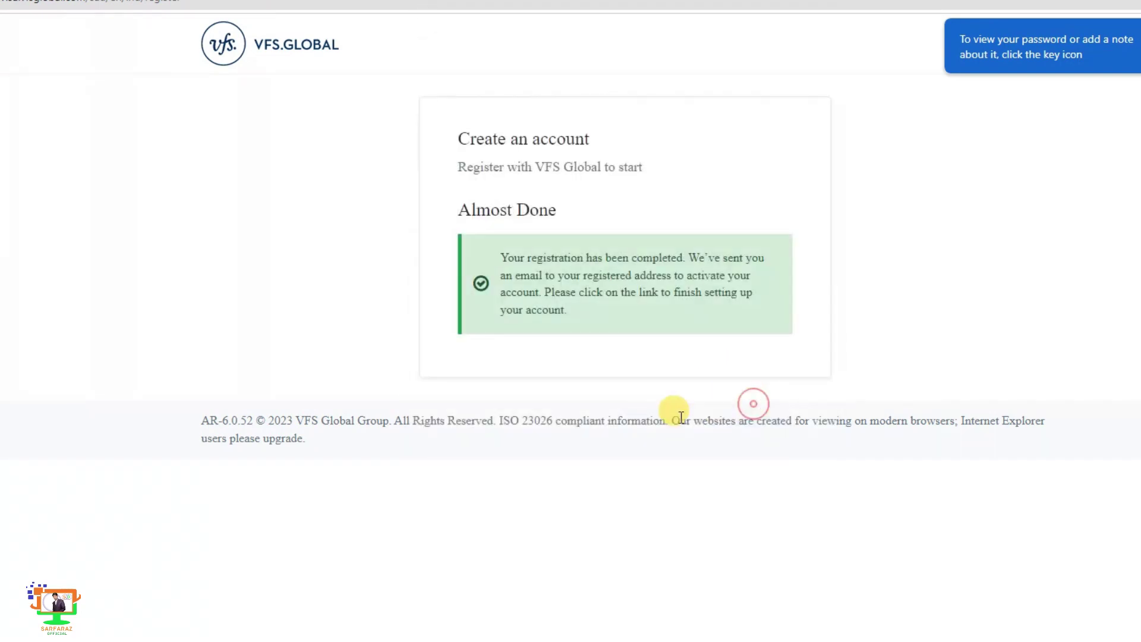
# - In Gmail, open the donotreply VFS Welcome email and follow its activation link
pyautogui.hotkey('ctrl', 'Tab')
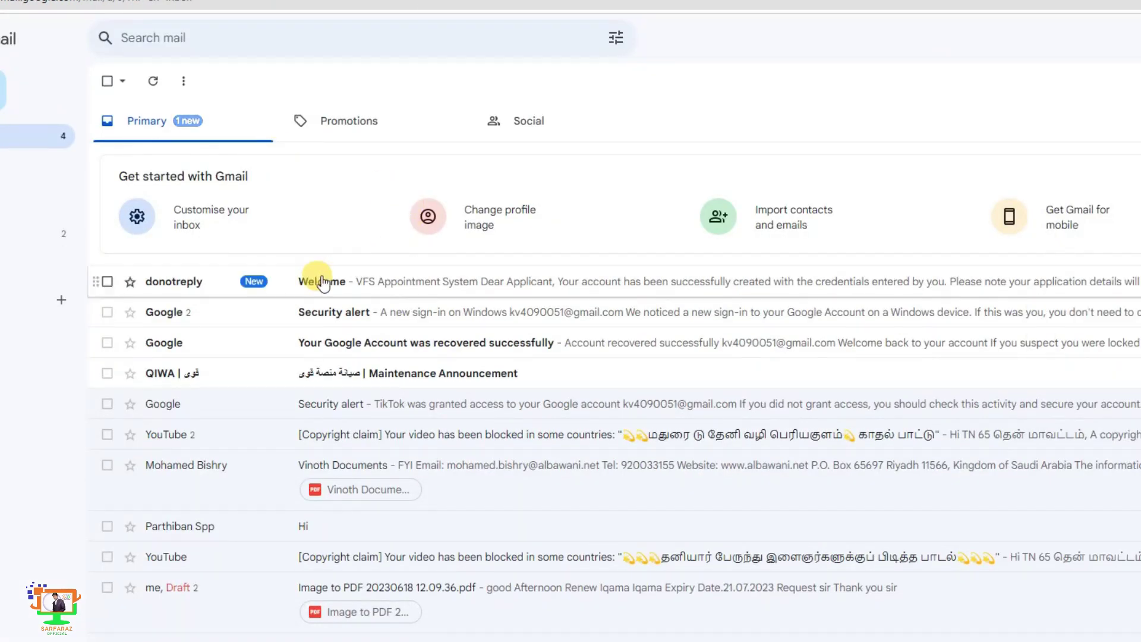
pyautogui.click(316, 282)
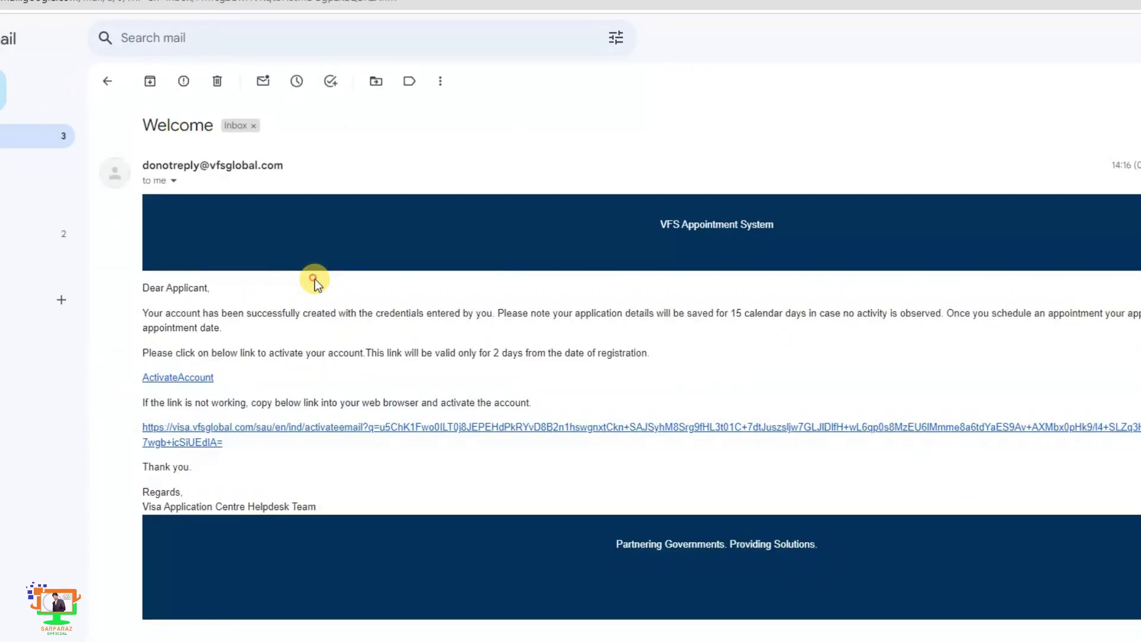
pyautogui.click(371, 434)
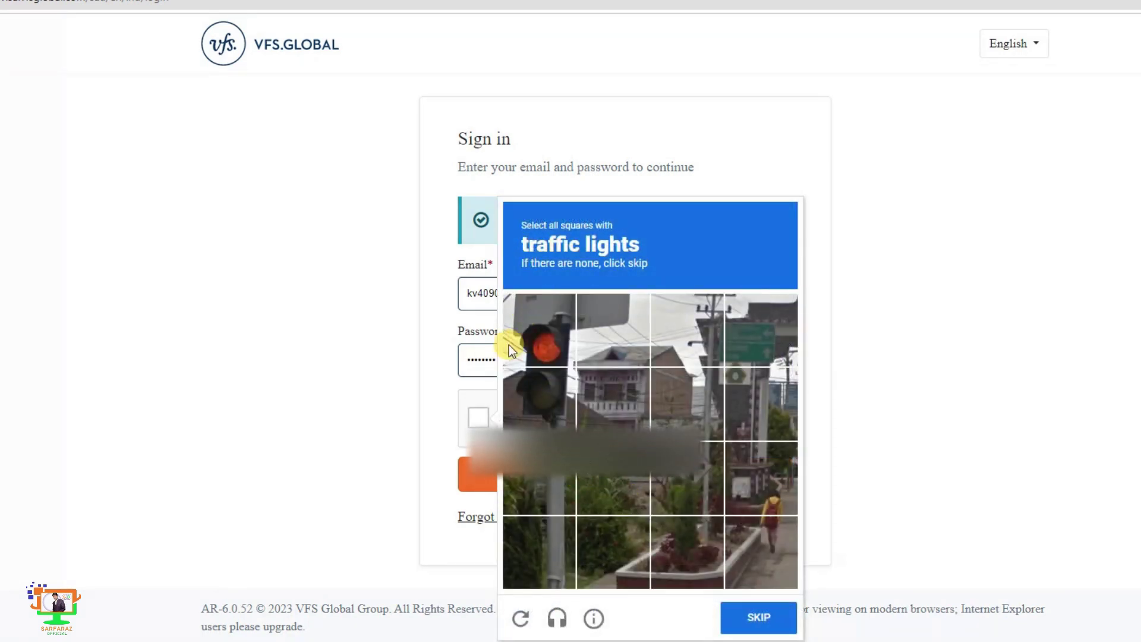
# - Solve the reCAPTCHA traffic-lights challenge
pyautogui.click(511, 348)
pyautogui.click(541, 402)
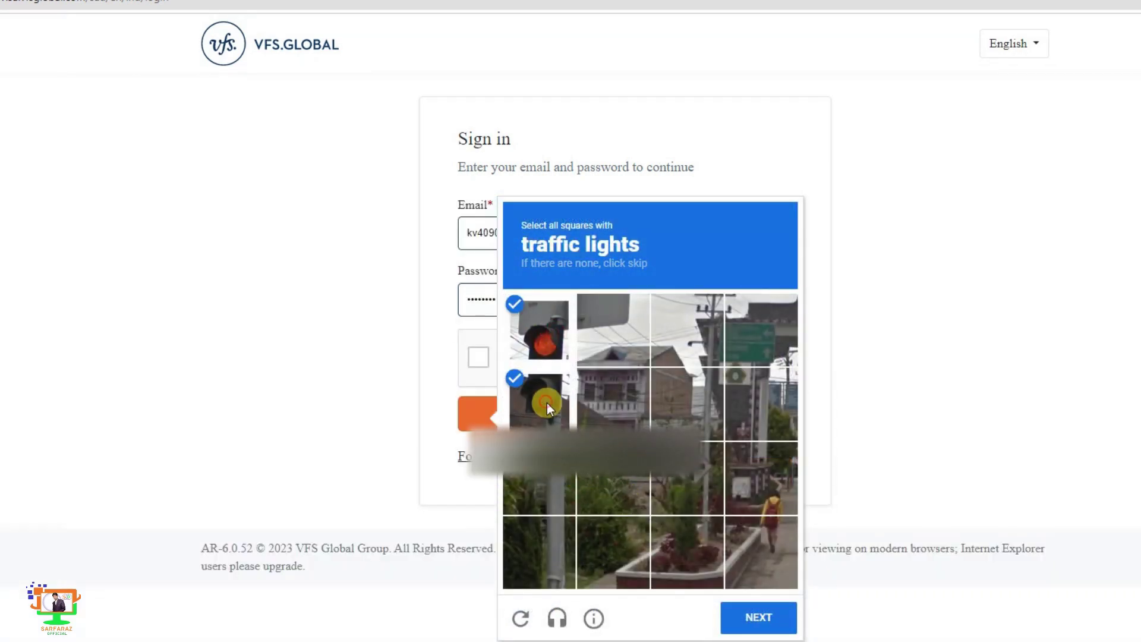
pyautogui.click(779, 621)
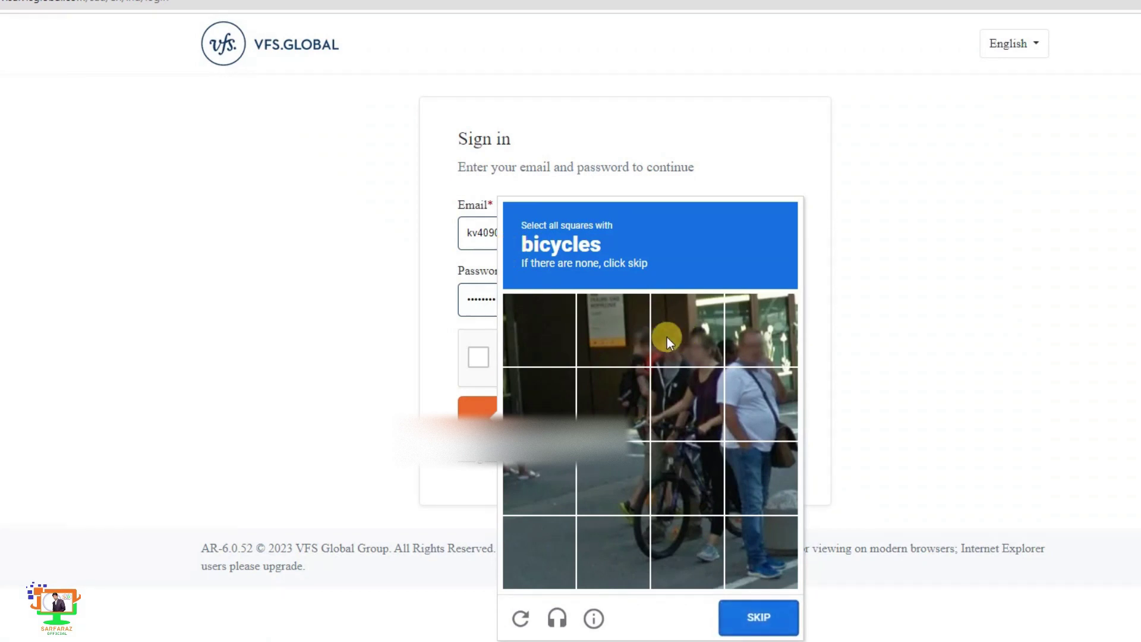
# - Pass the bicycles reCAPTCHA, sign in, and click Start New Booking on the dashboard
pyautogui.click(677, 355)
pyautogui.click(689, 362)
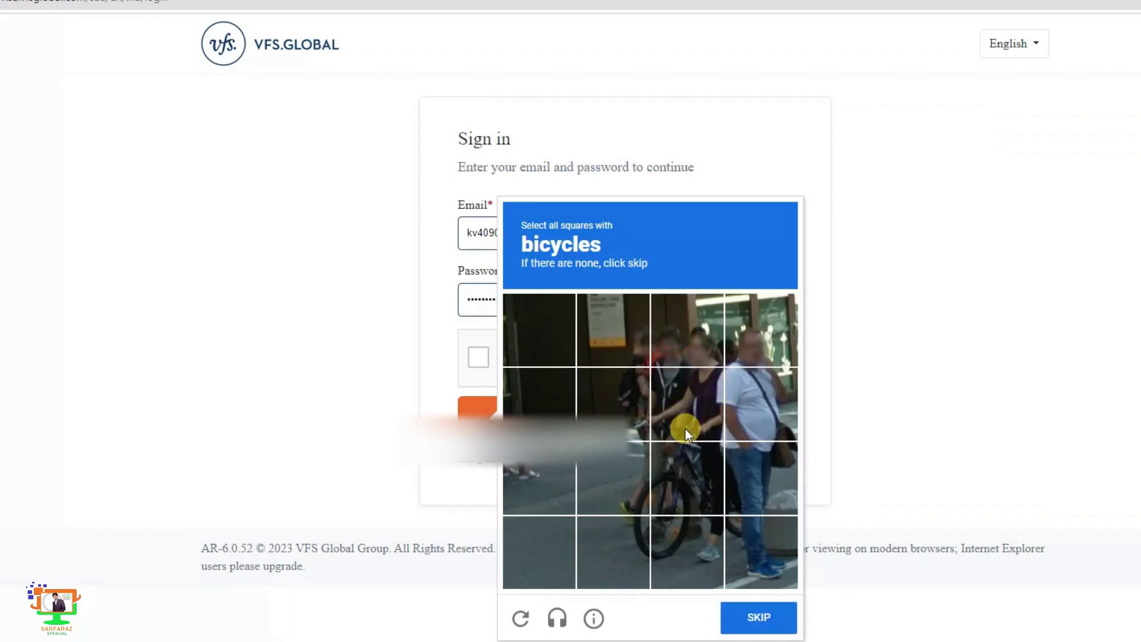
pyautogui.click(687, 429)
pyautogui.click(672, 469)
pyautogui.click(686, 523)
pyautogui.click(641, 537)
pyautogui.click(641, 484)
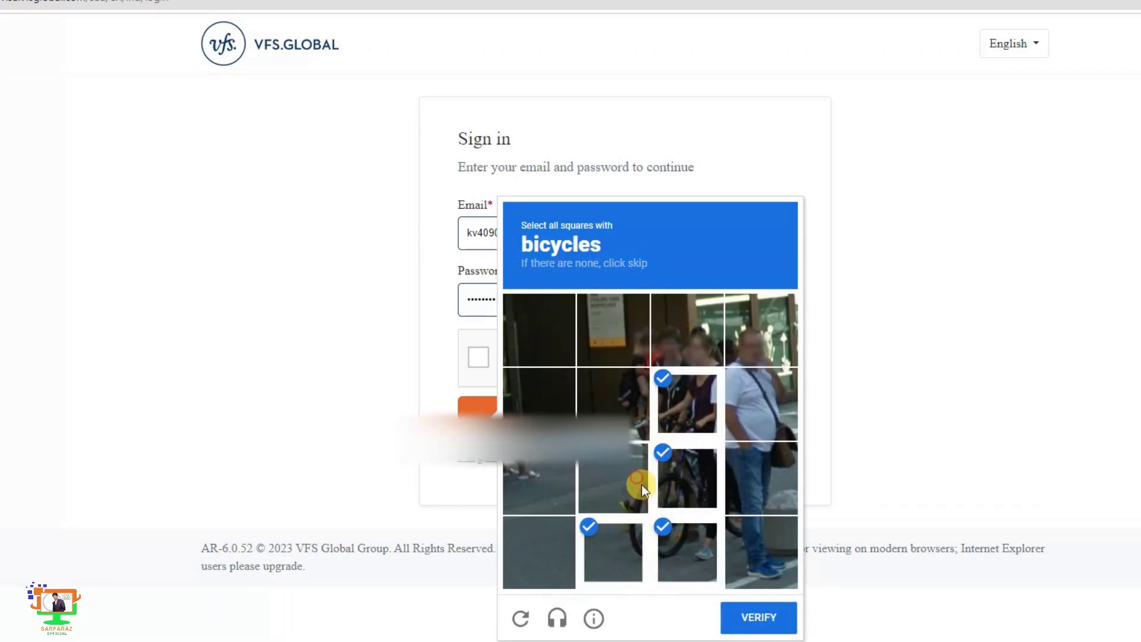
pyautogui.click(768, 619)
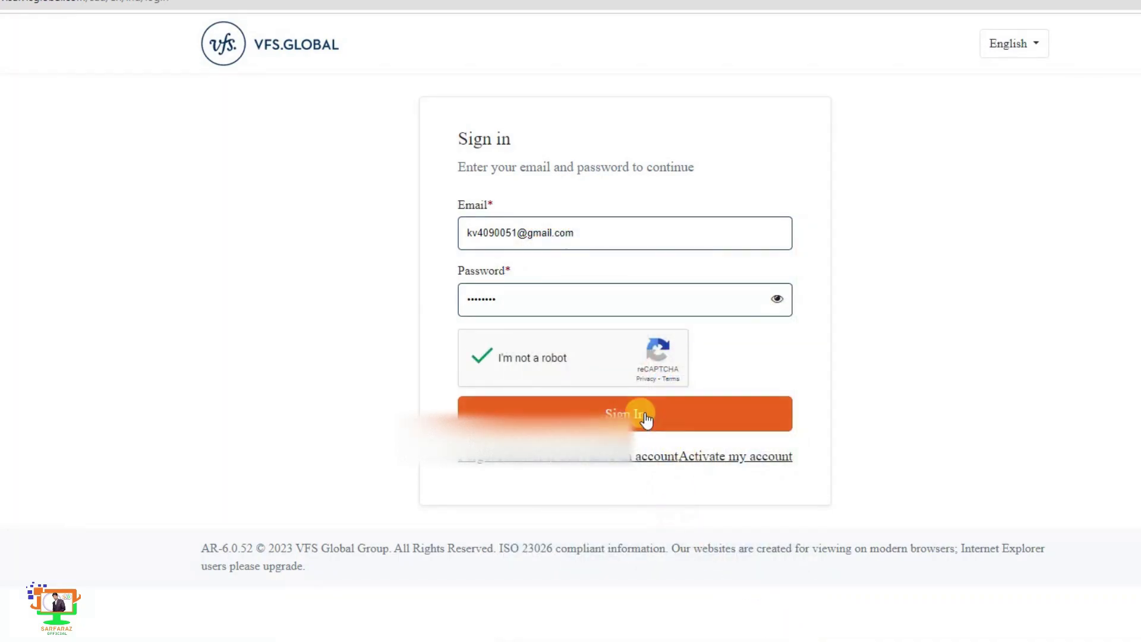
pyautogui.click(646, 420)
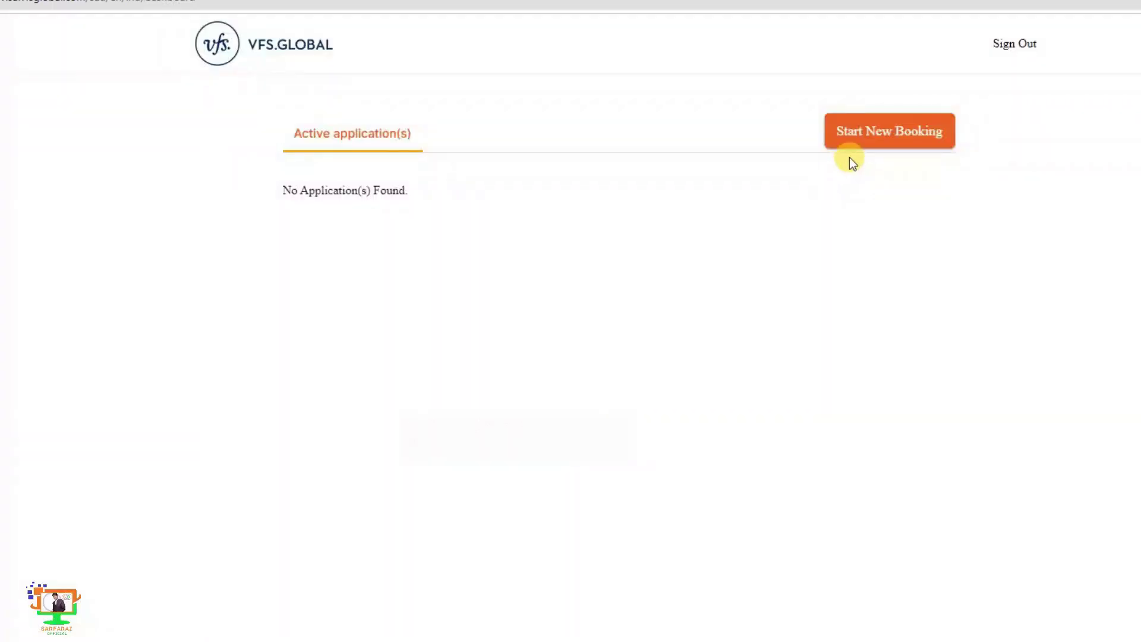
pyautogui.click(858, 132)
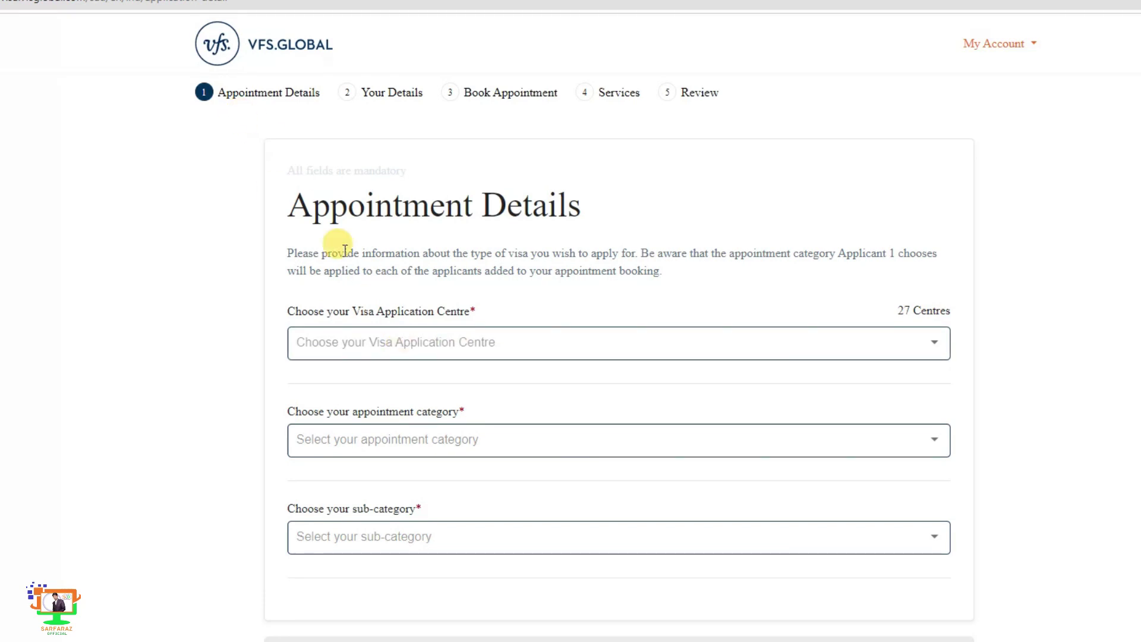
# - Choose Umm Al Hammam, Riyadh as the application centre
pyautogui.click(409, 348)
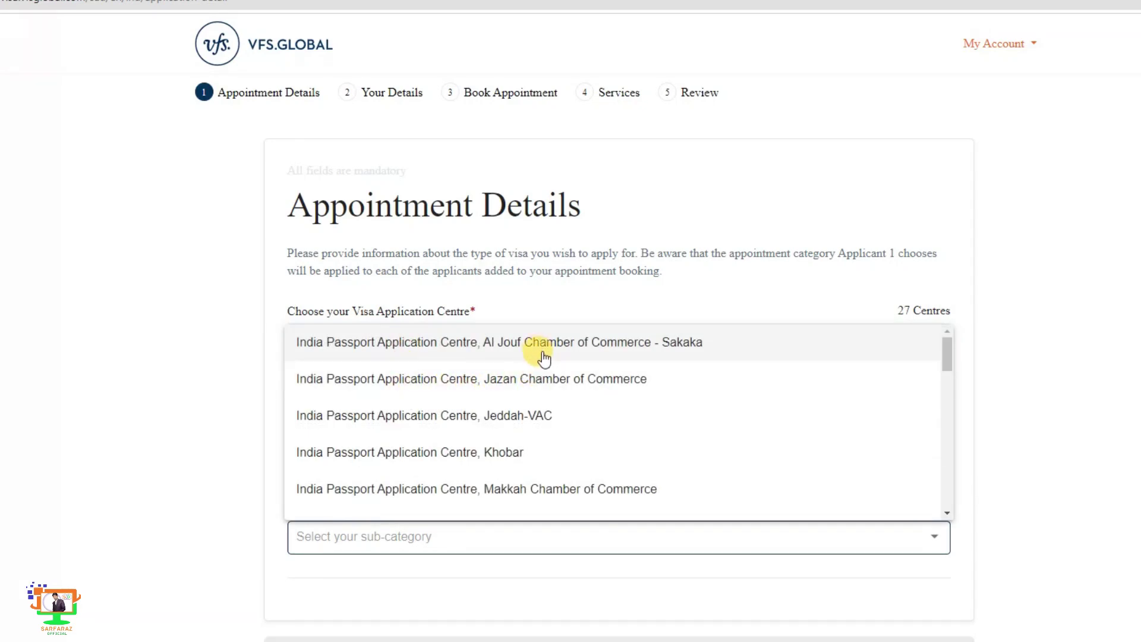
pyautogui.scroll(-1, 572, 484)
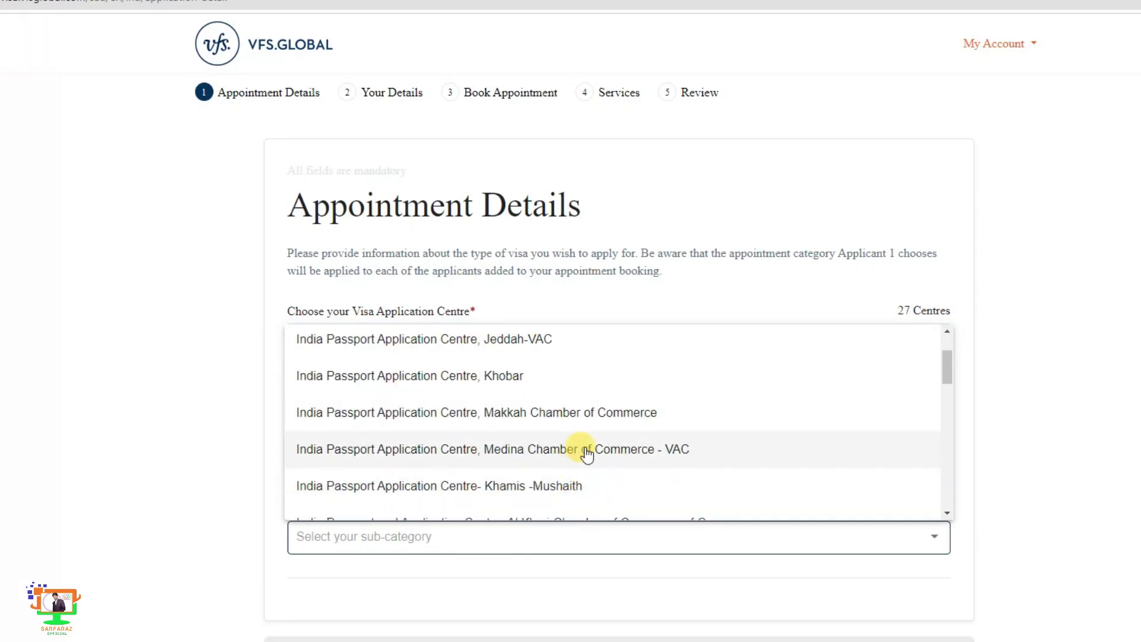
pyautogui.scroll(-1, 583, 448)
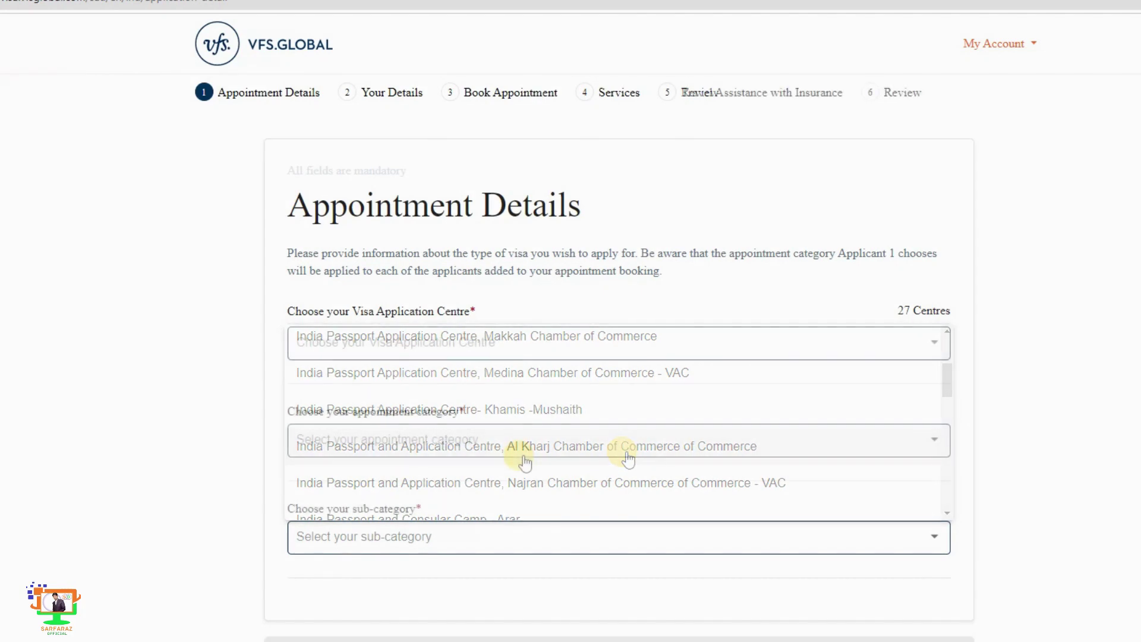
pyautogui.click(480, 338)
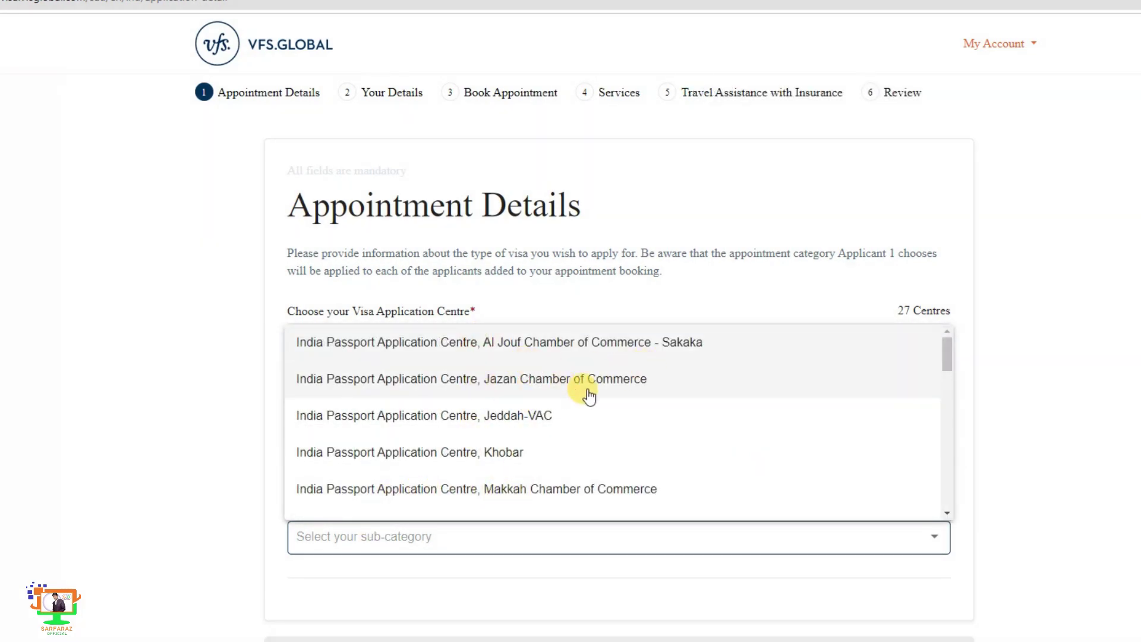
pyautogui.moveTo(947, 359); pyautogui.dragTo(962, 486)
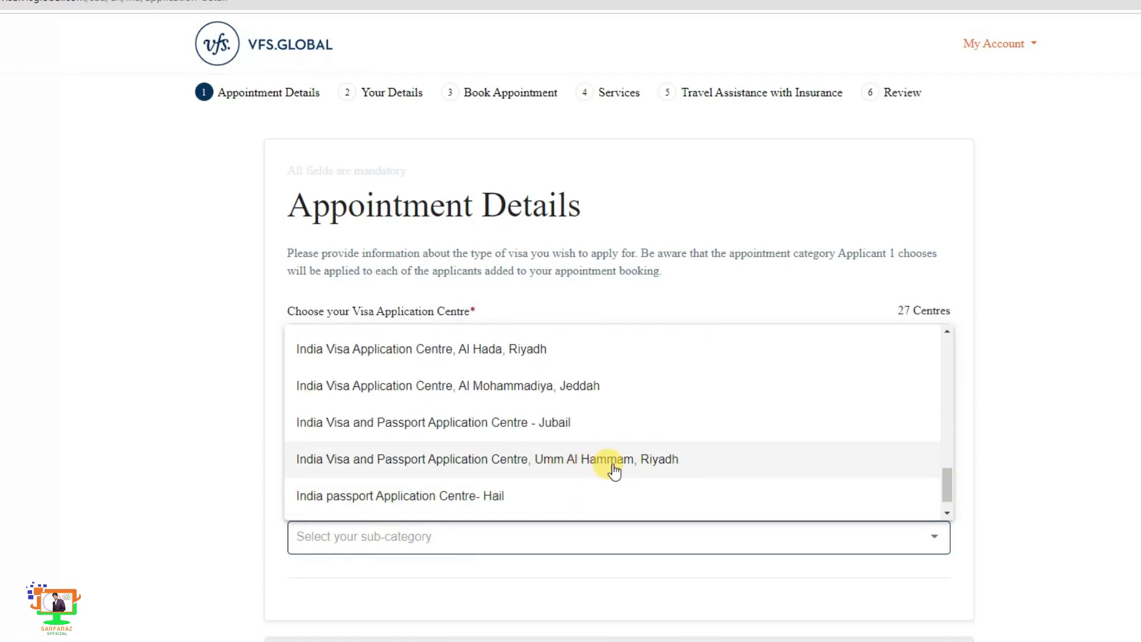
pyautogui.click(614, 468)
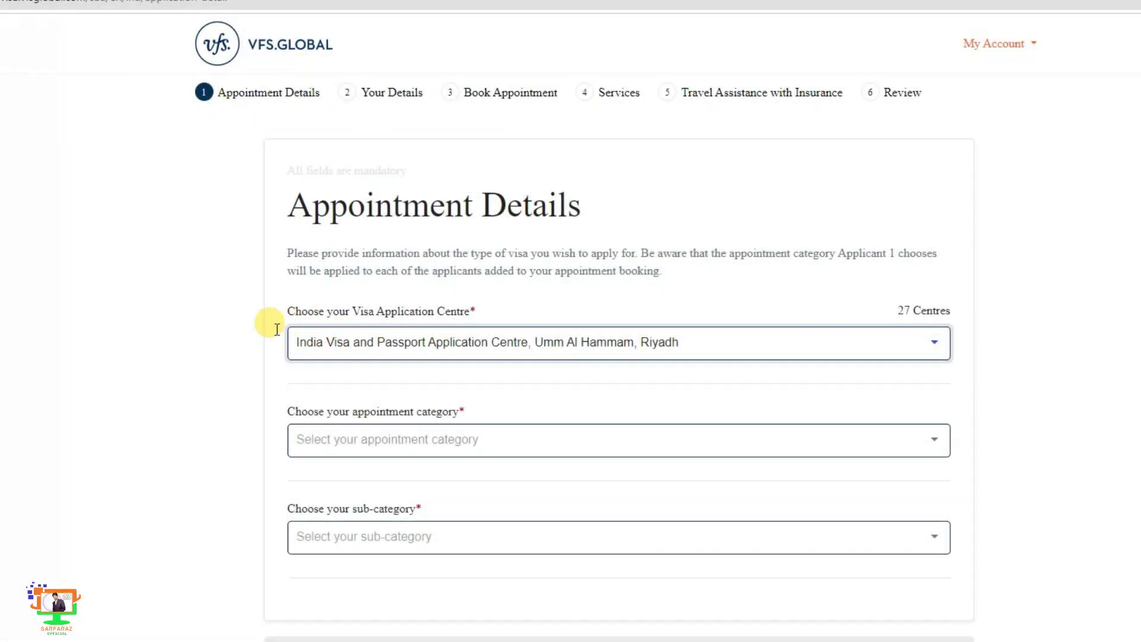
# - Set the appointment category to Passport and the sub-category to Passport Service
pyautogui.click(344, 439)
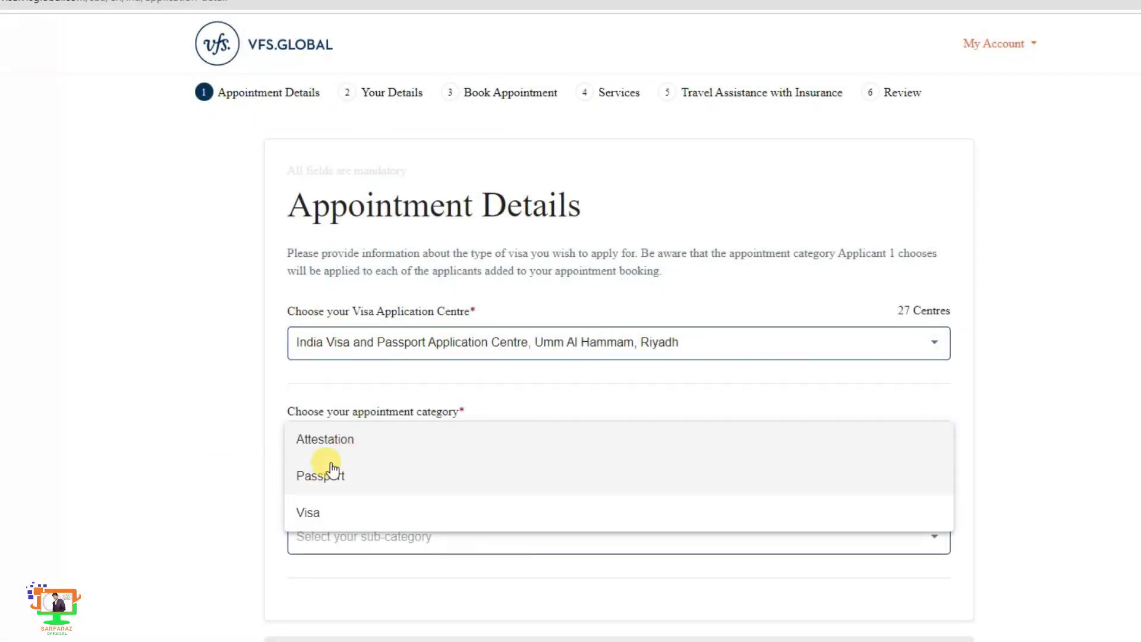
pyautogui.click(357, 483)
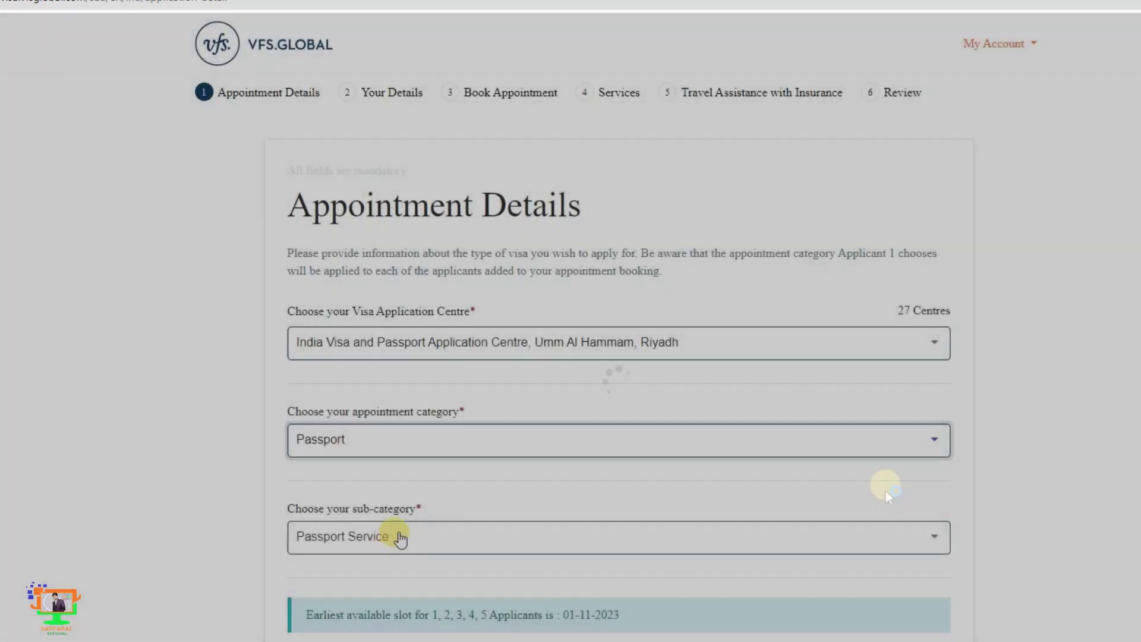
pyautogui.scroll(-1, 399, 523)
pyautogui.click(409, 482)
pyautogui.click(450, 487)
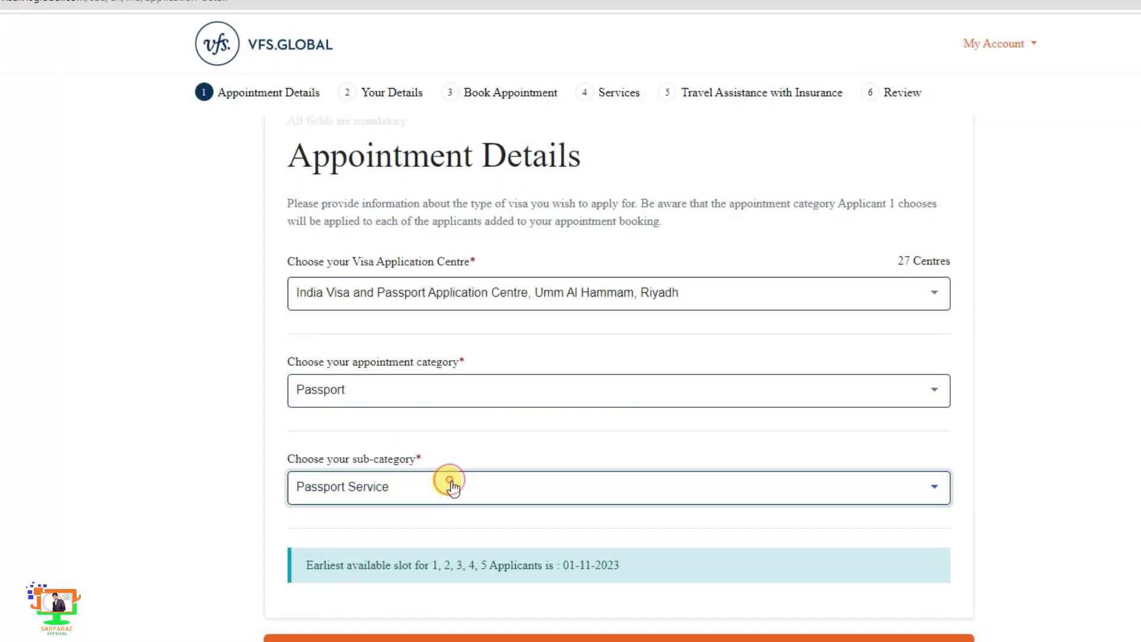
pyautogui.click(927, 487)
pyautogui.scroll(-1, 381, 562)
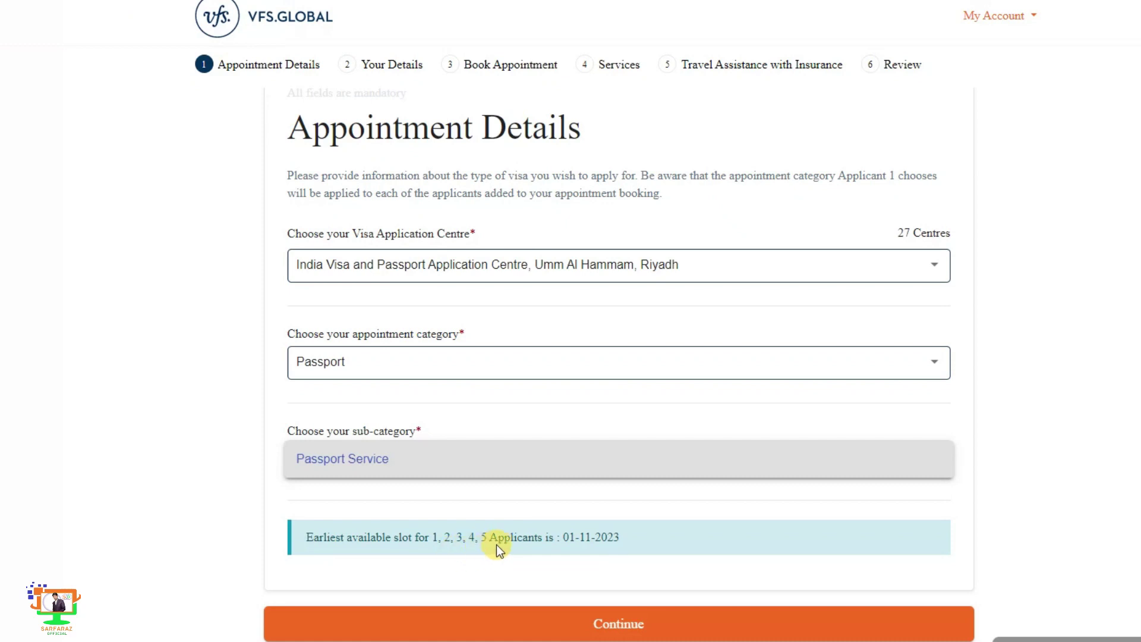
pyautogui.click(407, 494)
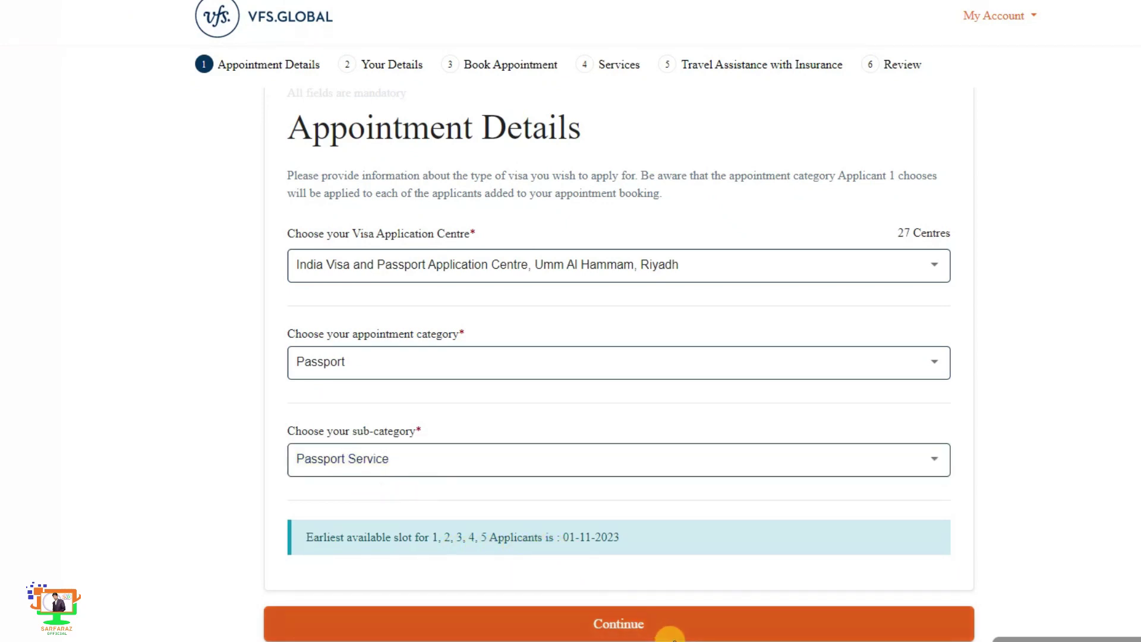
# - Continue to Your Details and enter the applicant's first and last name, gender Male, and a birth date
pyautogui.click(657, 621)
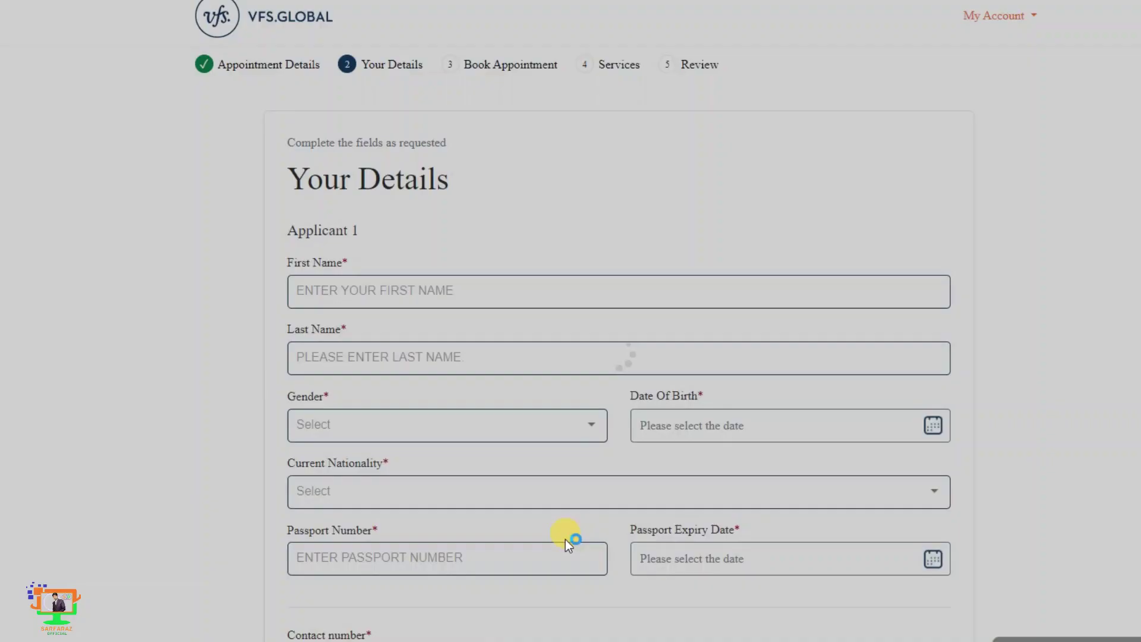
pyautogui.click(419, 301)
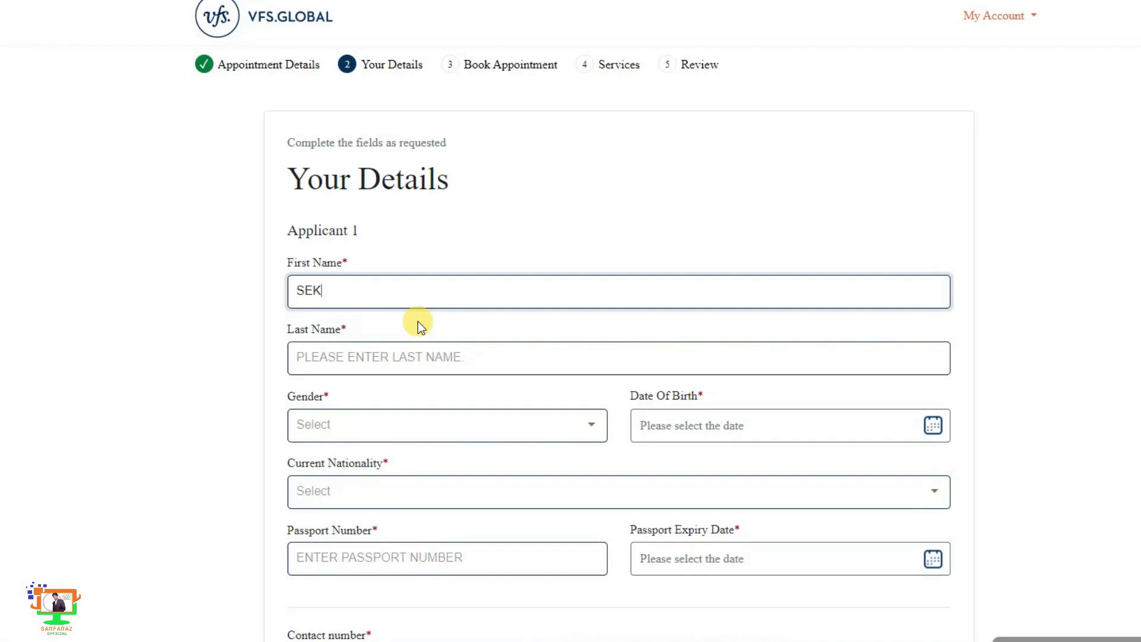
pyautogui.press('Tab')
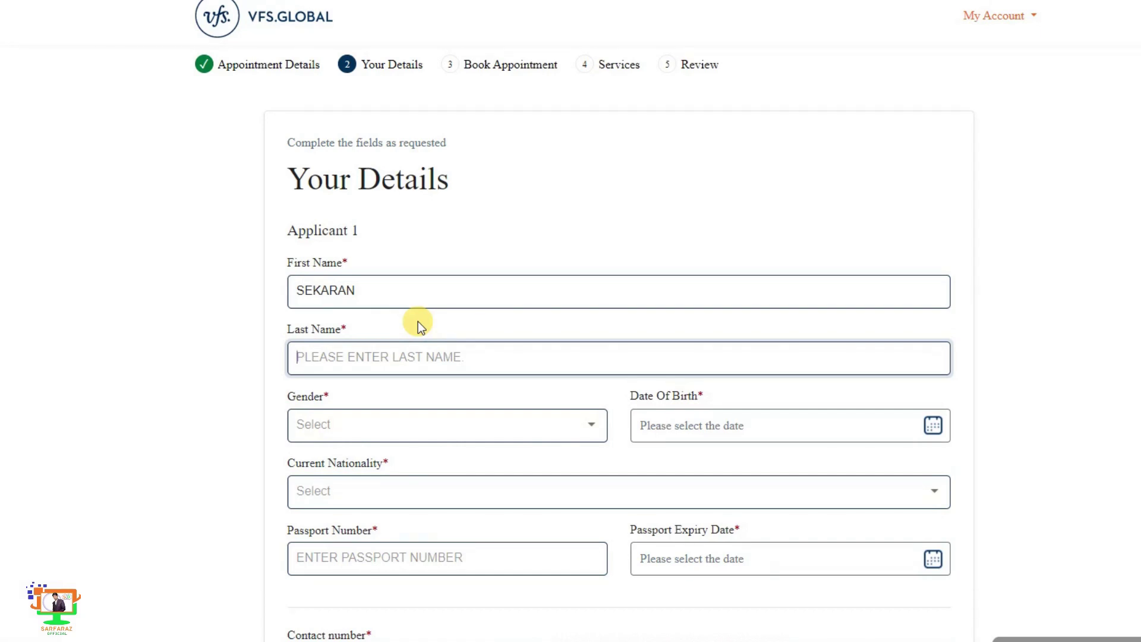
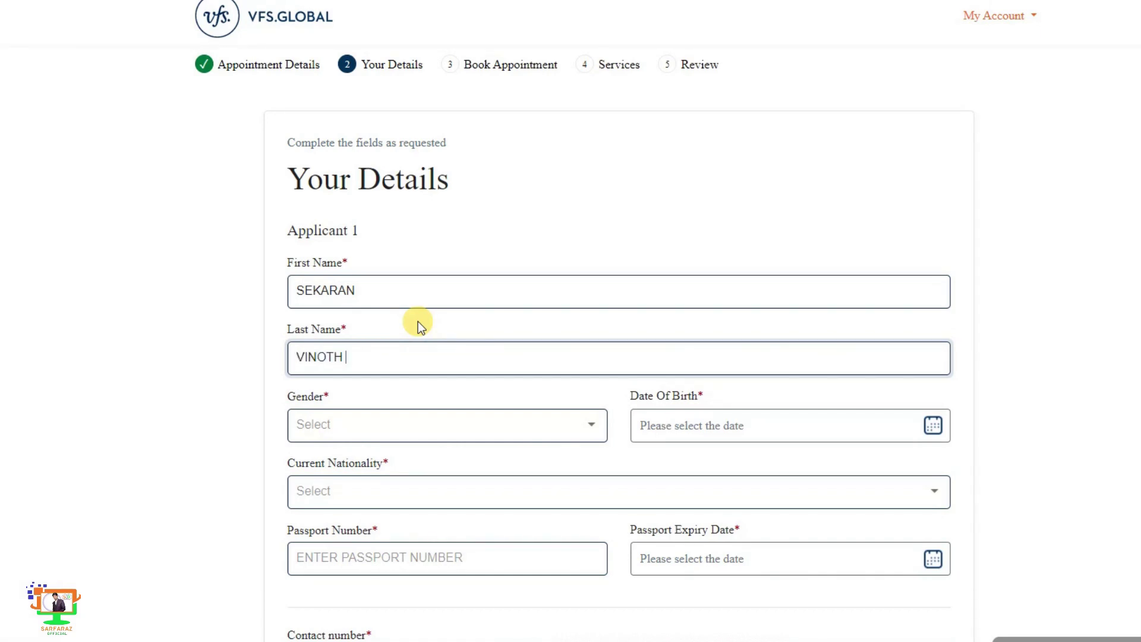
pyautogui.press('Tab')
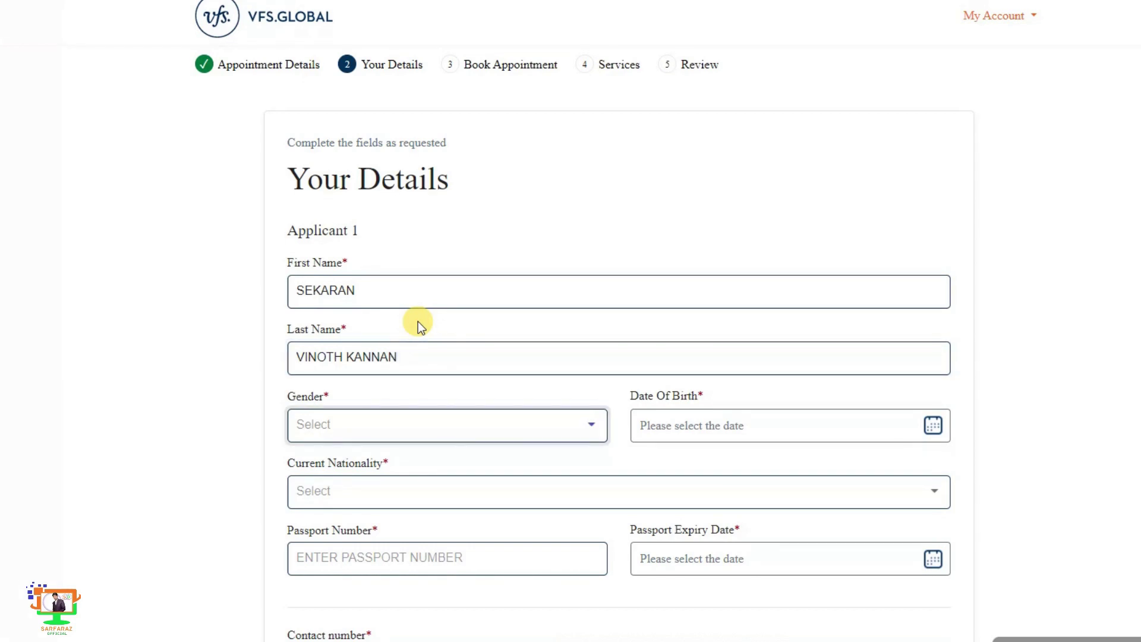
pyautogui.press('m')
pyautogui.press('Tab')
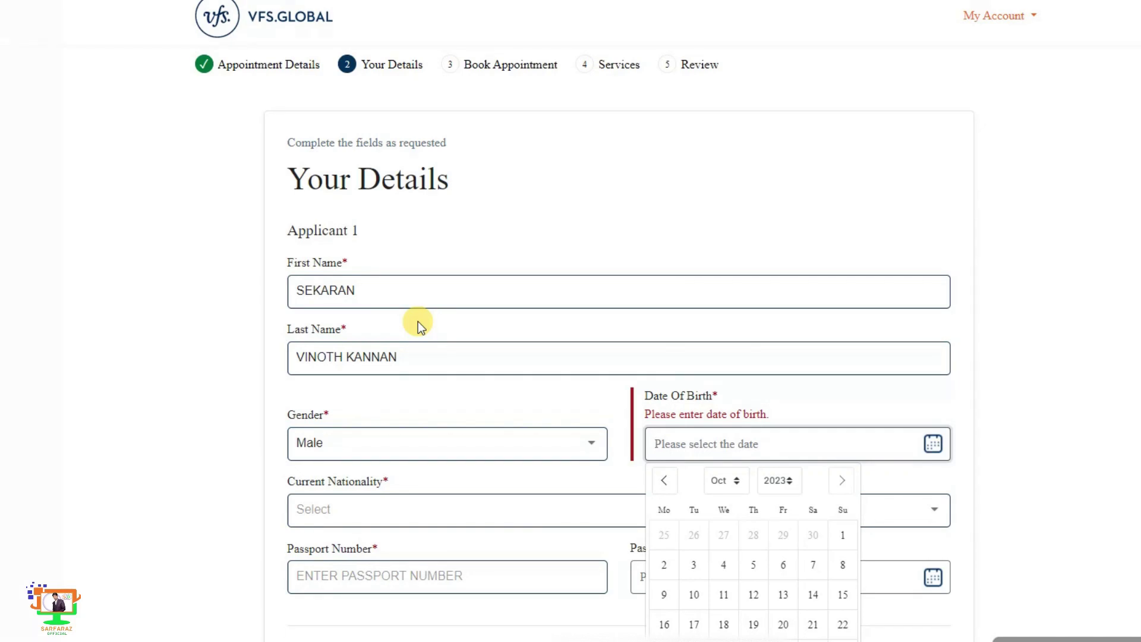
pyautogui.write('03//0/6/1994')
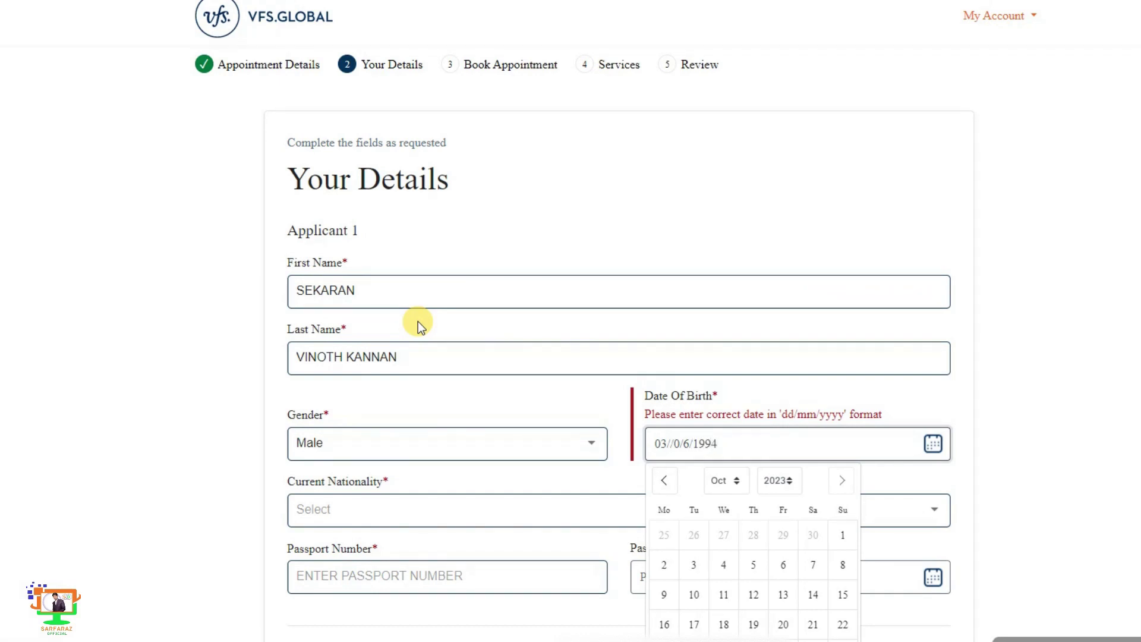
pyautogui.press('Tab')
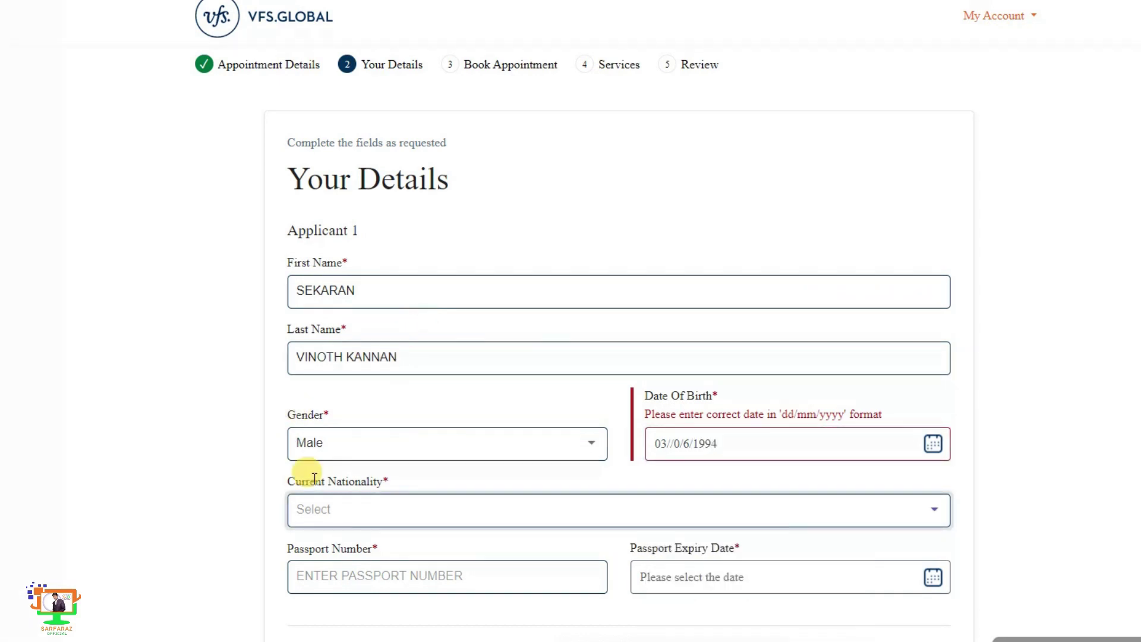
# - Set the applicant's current nationality to INDIA
pyautogui.click(361, 515)
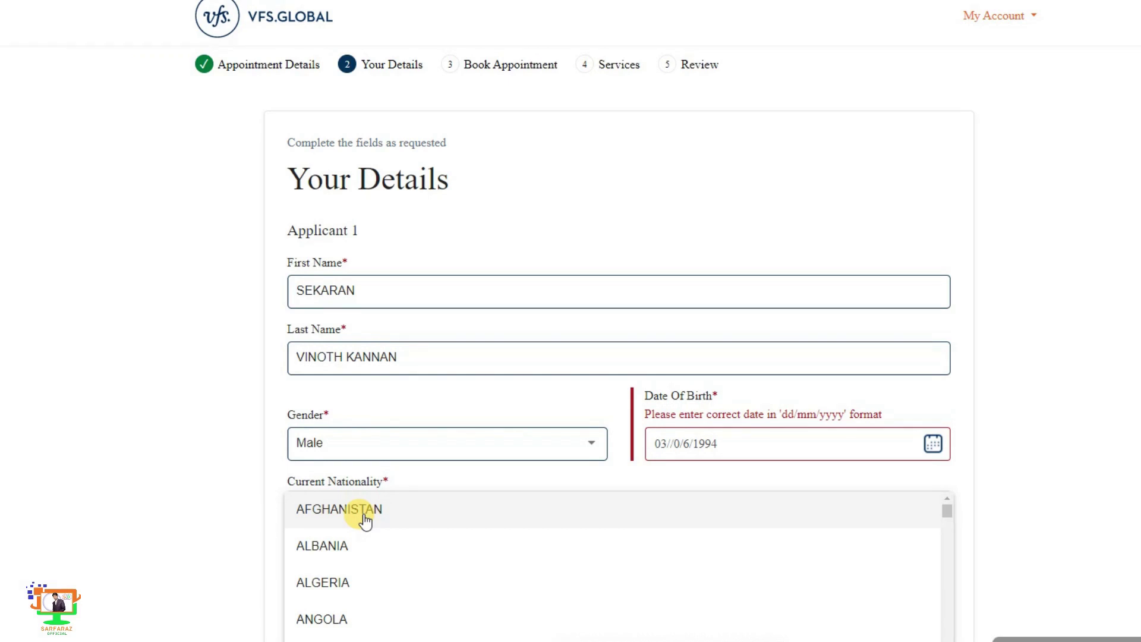
pyautogui.scroll(-20, 364, 521)
pyautogui.scroll(-3, 364, 521)
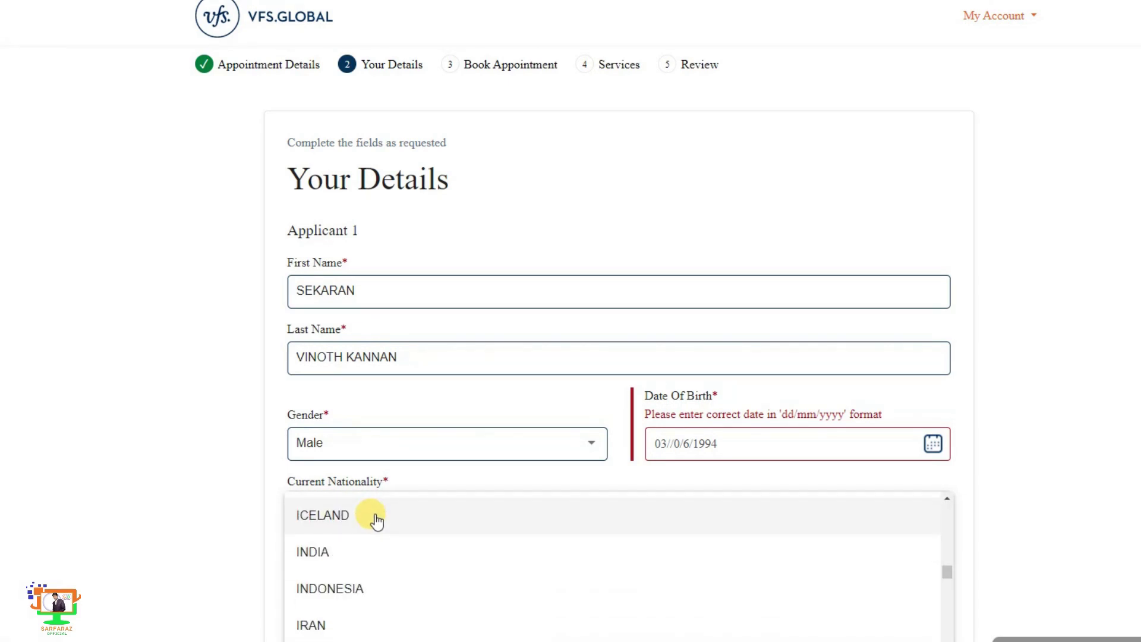
pyautogui.click(326, 551)
pyautogui.scroll(-3, 455, 559)
# - Enter the passport number, expiry date 07/04/2024, dialling code 966 and the phone number
pyautogui.click(395, 421)
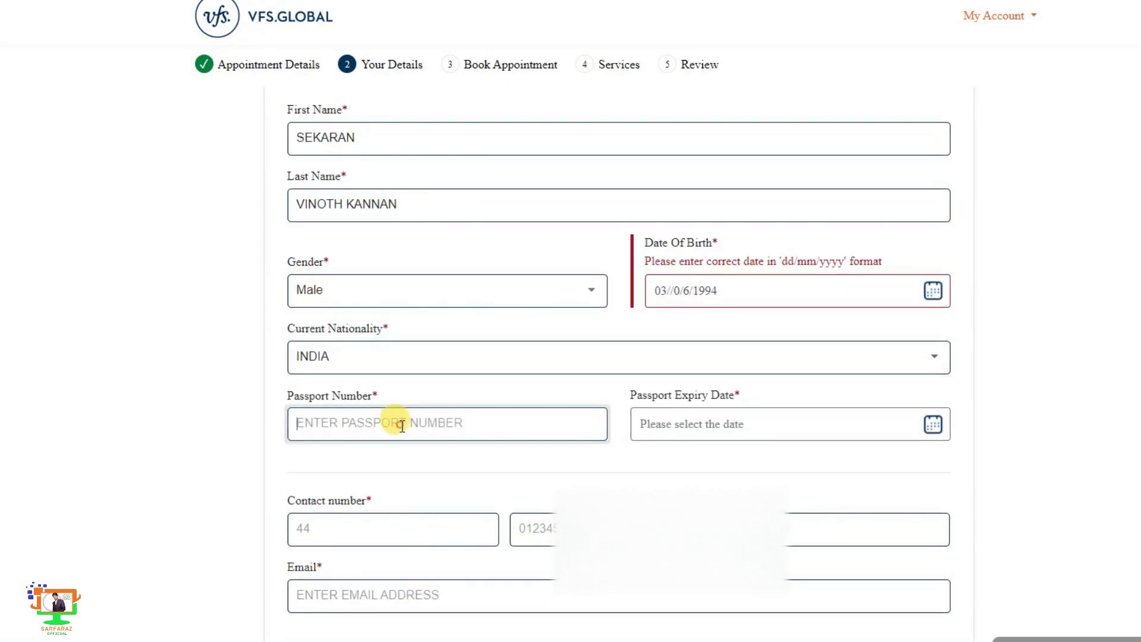
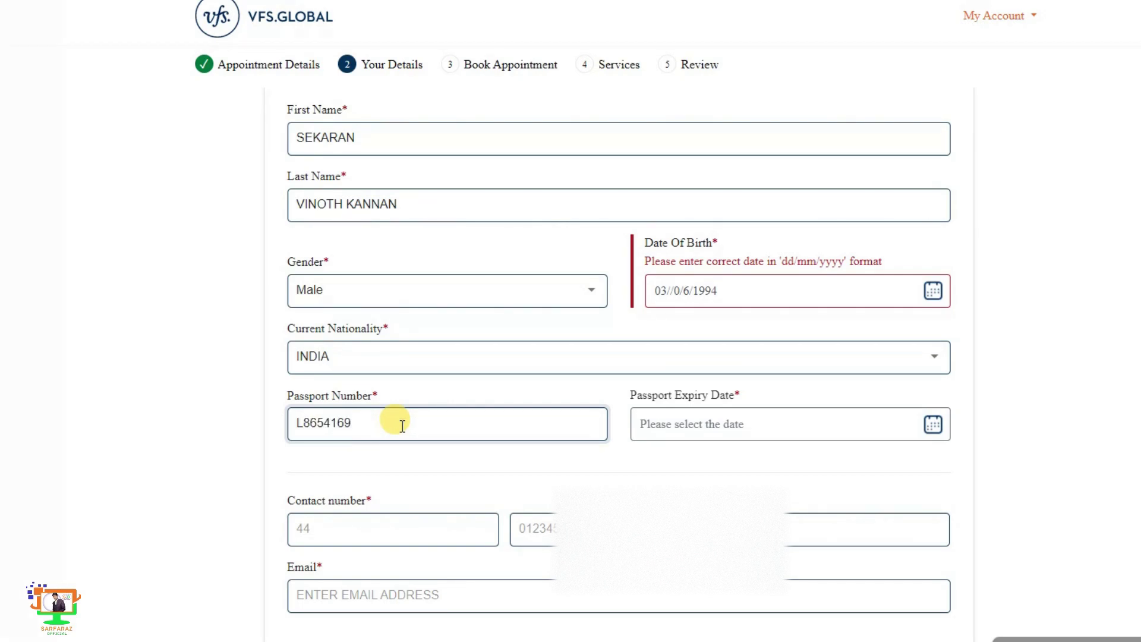
pyautogui.press('Tab')
pyautogui.write('07//0/4/2024')
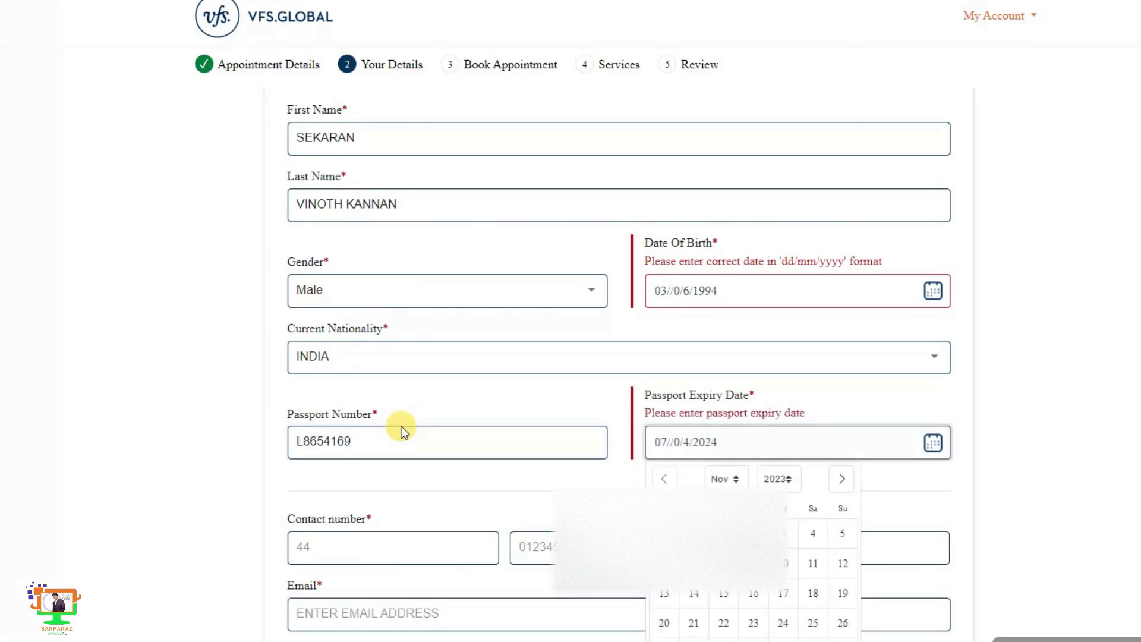
pyautogui.press('Tab')
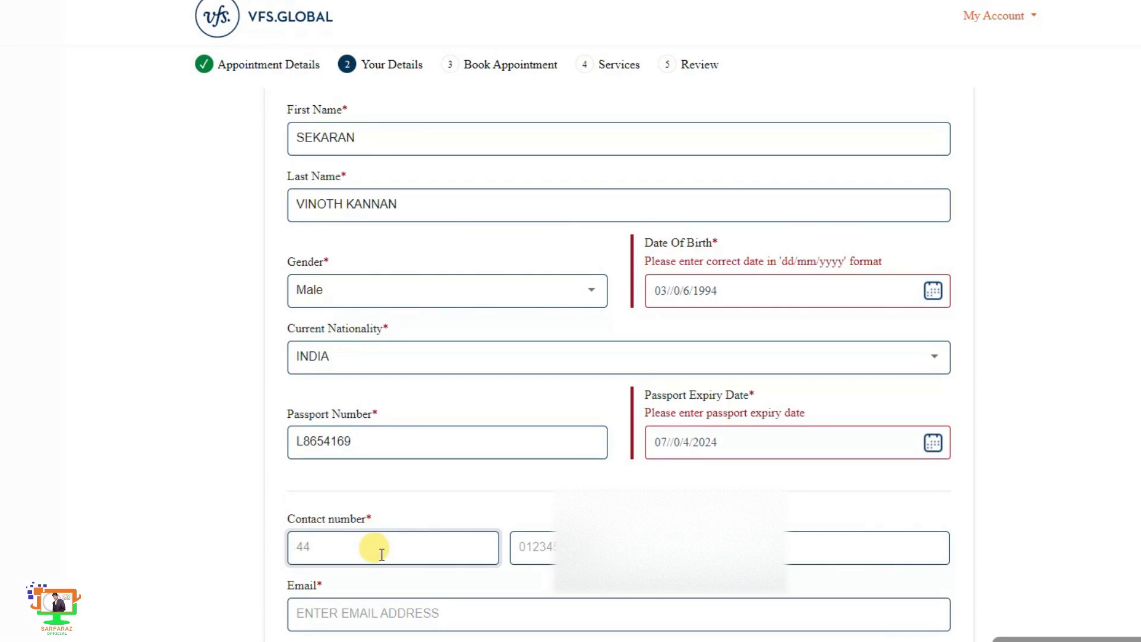
pyautogui.write('966')
pyautogui.press('Tab')
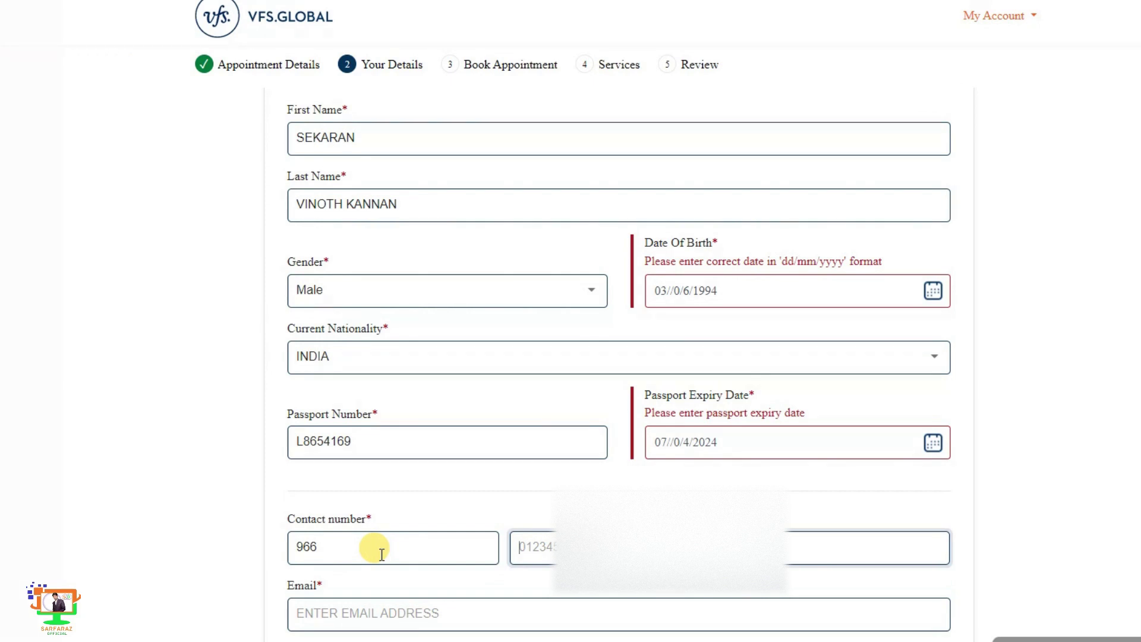
pyautogui.write('5475')
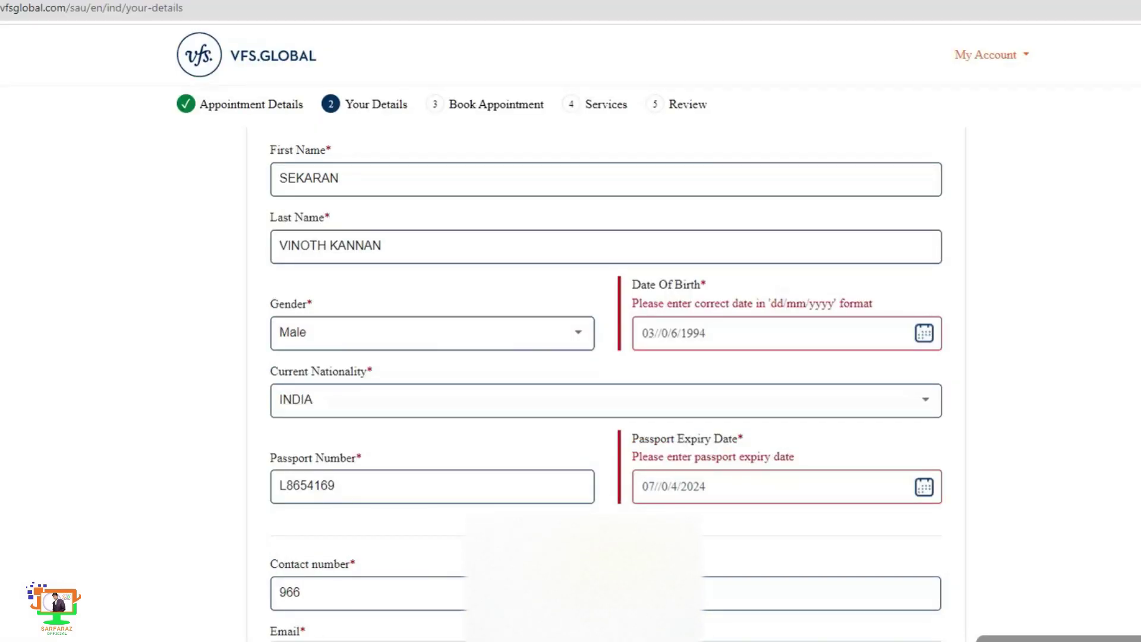
pyautogui.scroll(-1, 863, 615)
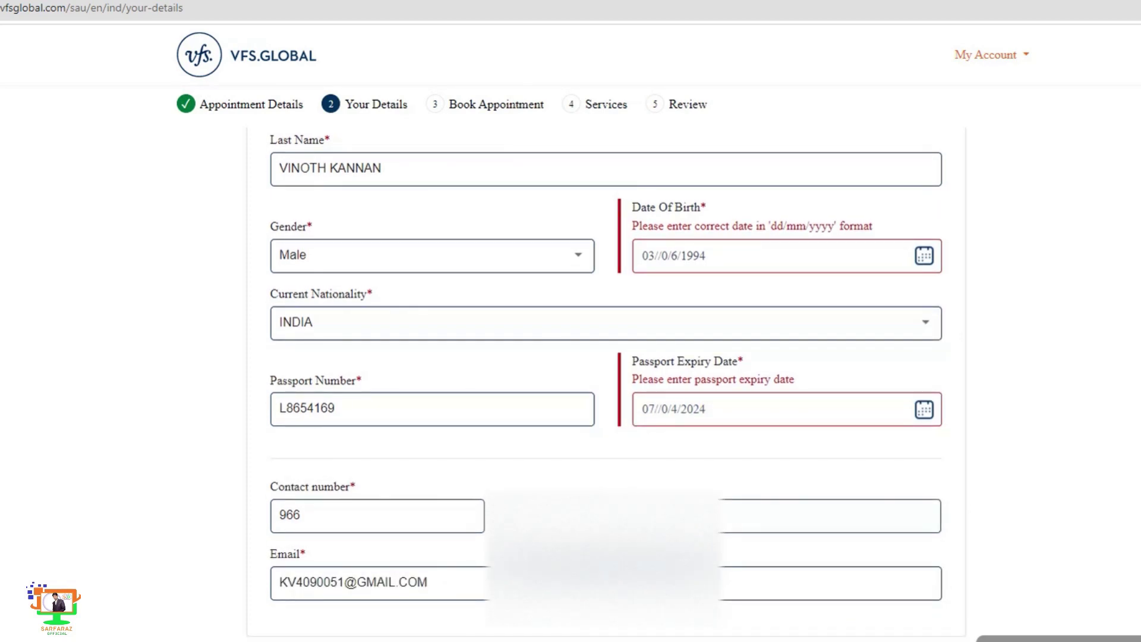
pyautogui.scroll(3, 774, 533)
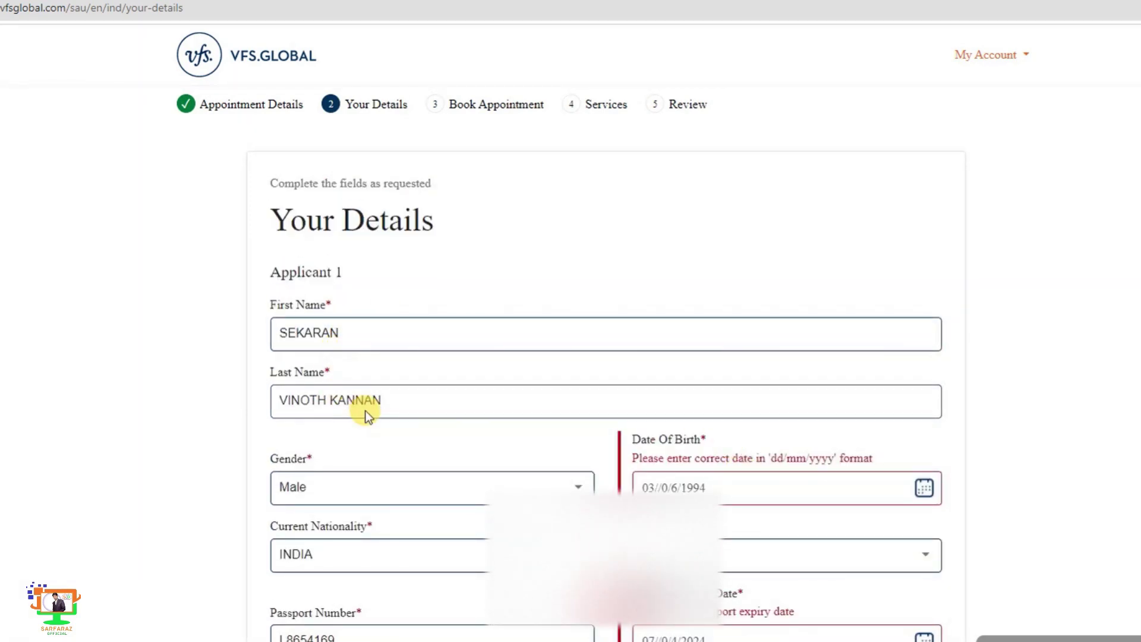
pyautogui.moveTo(328, 400); pyautogui.dragTo(262, 404)
pyautogui.hotkey('ctrl', 'c')
pyautogui.press('BackSpace')
pyautogui.click(401, 334)
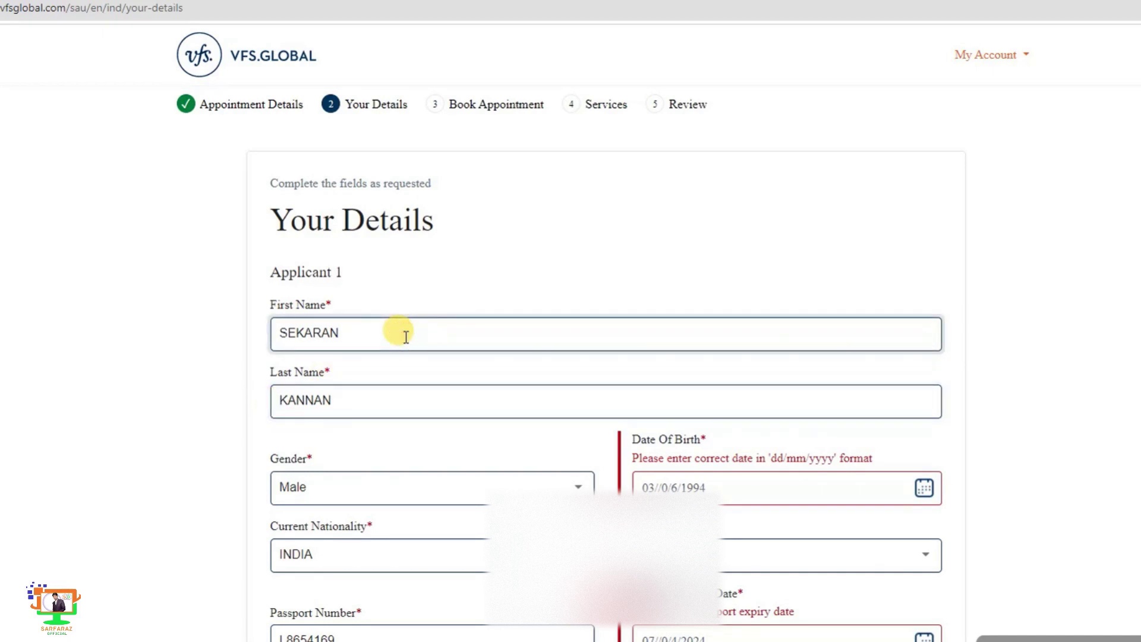
pyautogui.hotkey('ctrl', 'v')
pyautogui.click(420, 373)
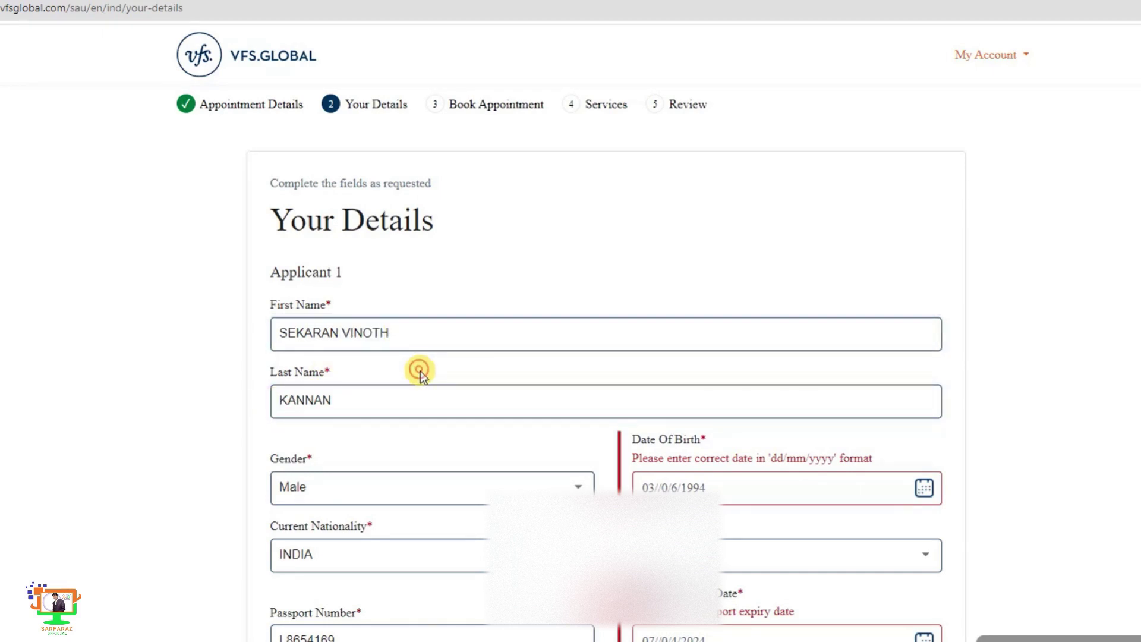
pyautogui.scroll(-3, 408, 502)
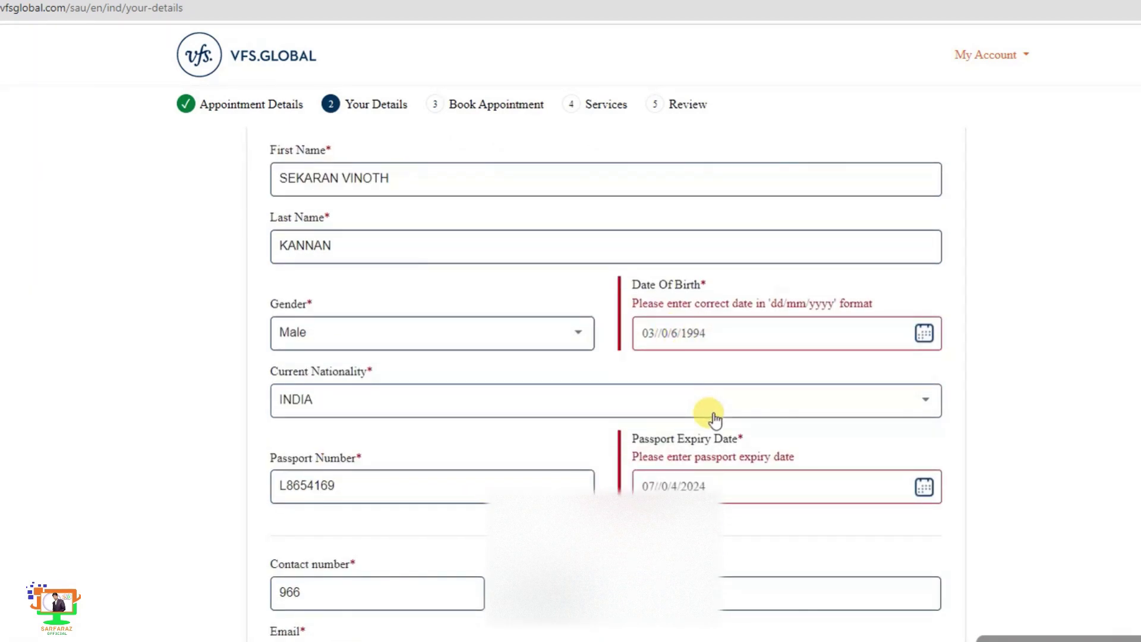
pyautogui.scroll(-1, 712, 423)
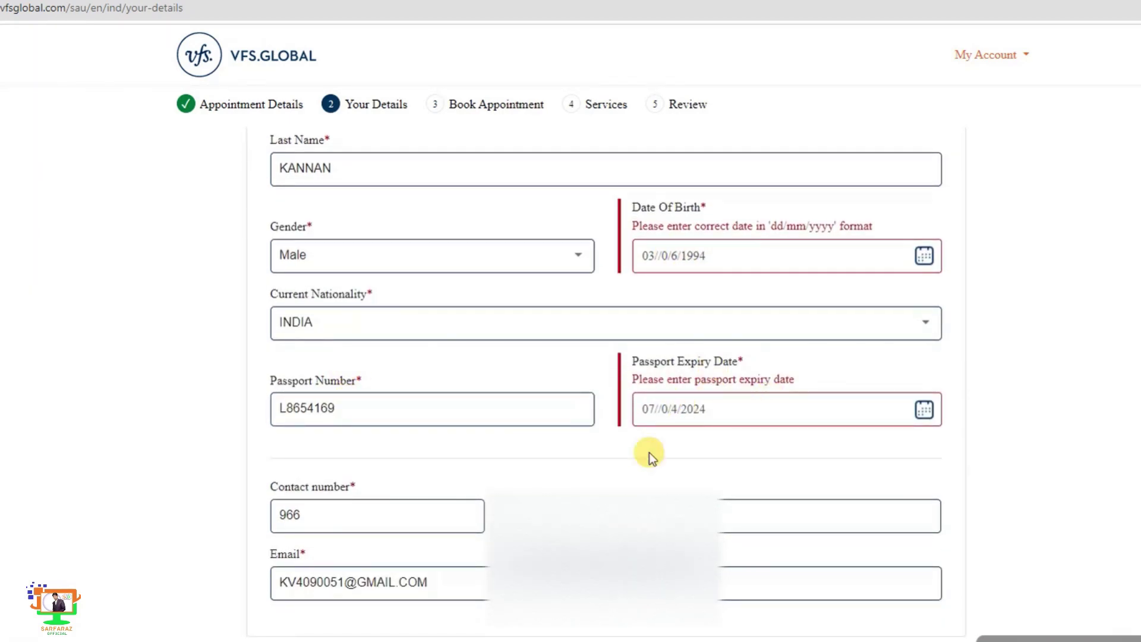
pyautogui.scroll(2, 790, 629)
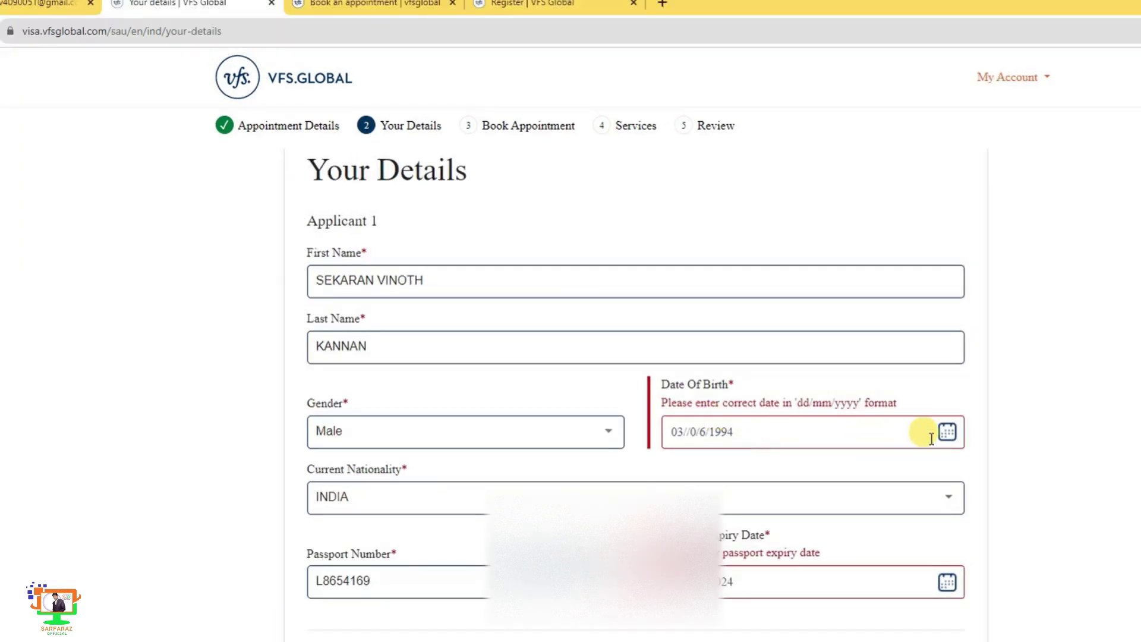
# - Pick 3 June 1994 as the date of birth from the calendar
pyautogui.click(924, 256)
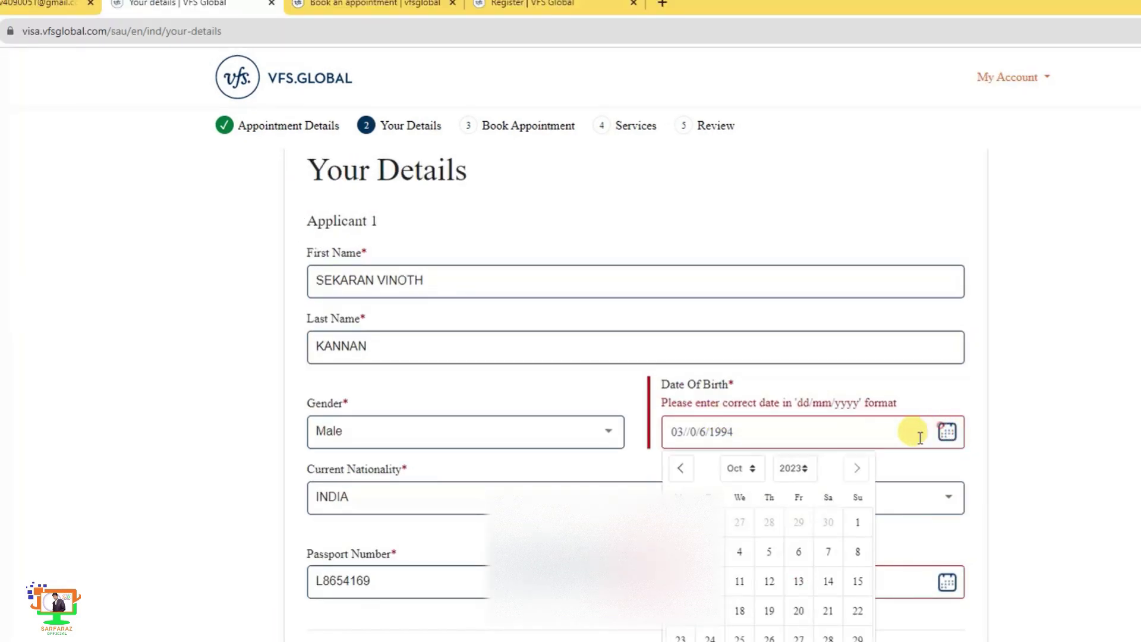
pyautogui.click(795, 468)
pyautogui.scroll(8, 799, 592)
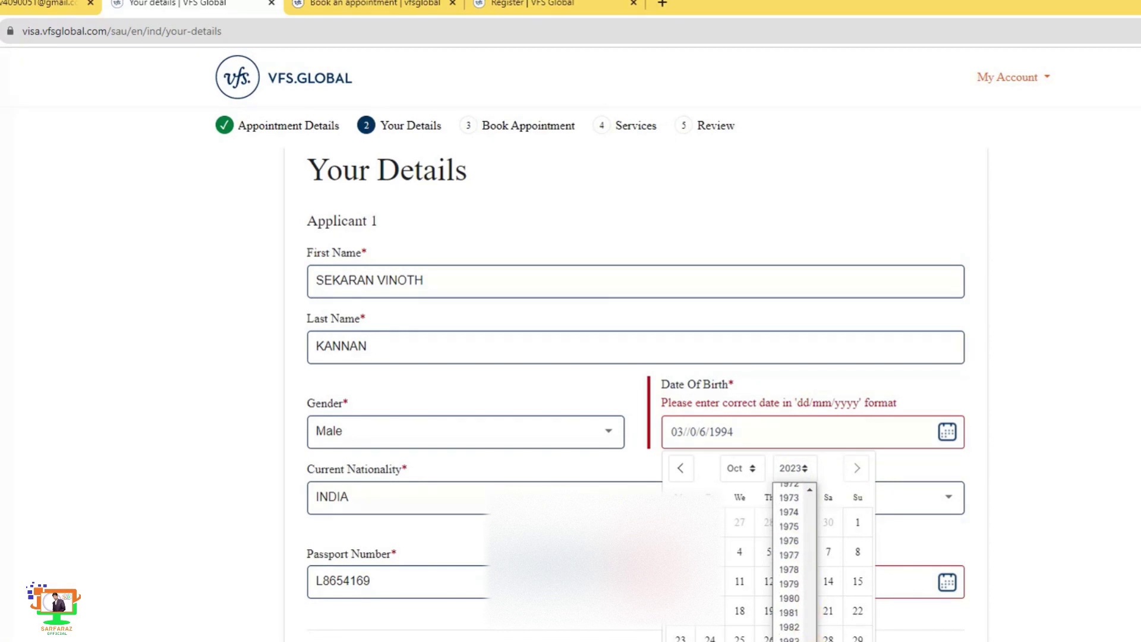
pyautogui.scroll(-3, 797, 535)
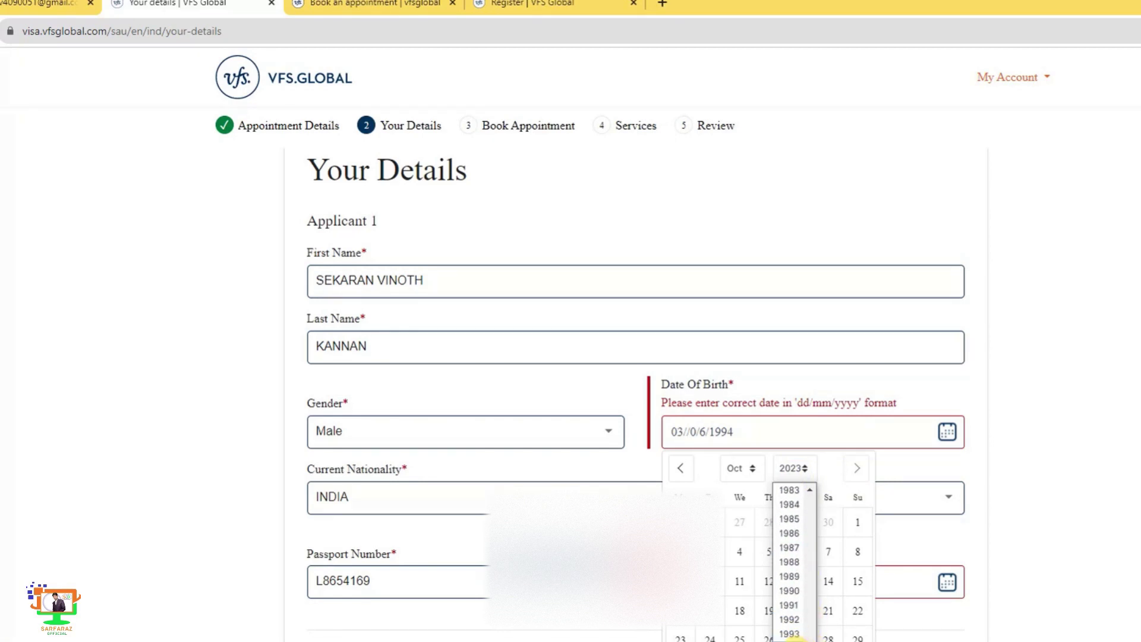
pyautogui.click(794, 640)
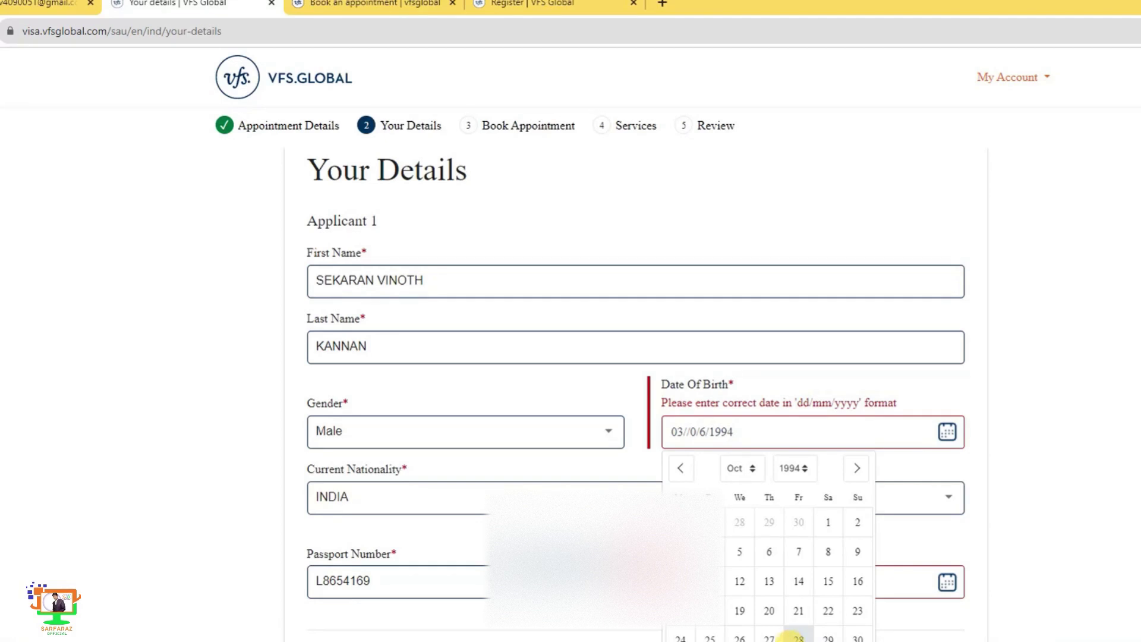
pyautogui.click(736, 469)
pyautogui.click(740, 568)
pyautogui.click(793, 528)
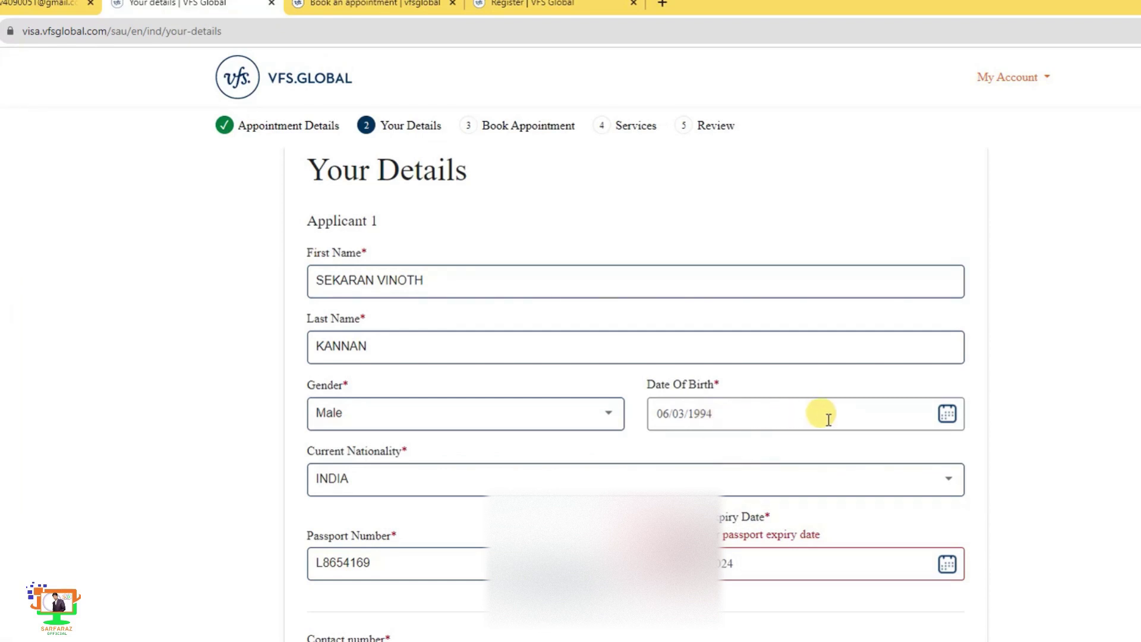
pyautogui.click(948, 414)
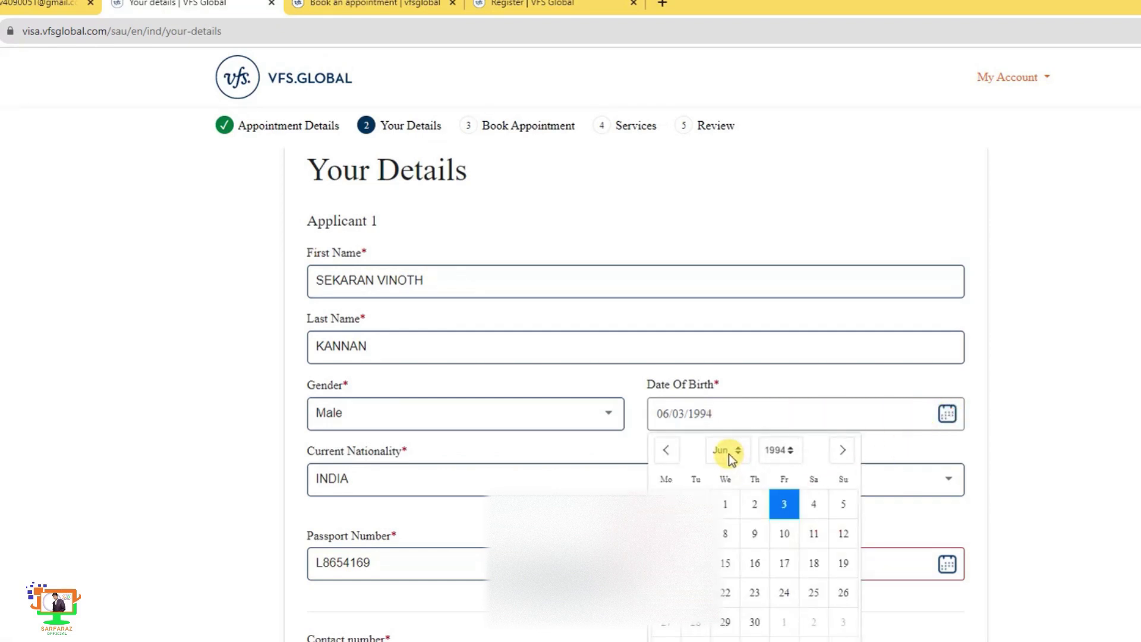
pyautogui.click(1108, 479)
# - Pick 7 April 2024 as the passport expiry date from the calendar
pyautogui.click(948, 565)
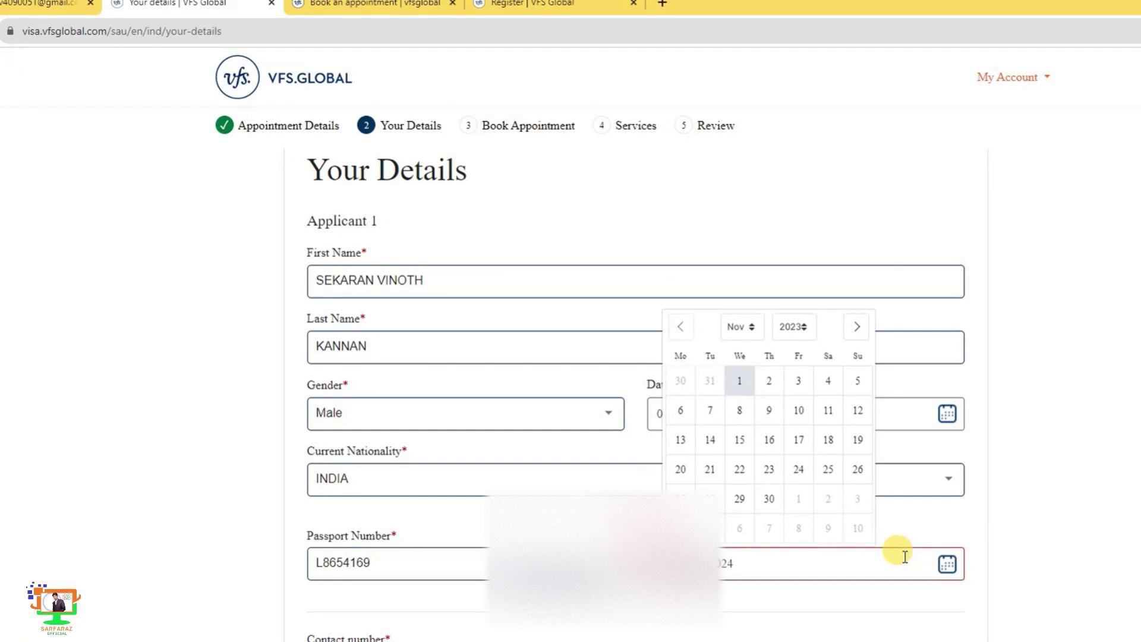
pyautogui.click(797, 327)
pyautogui.click(791, 362)
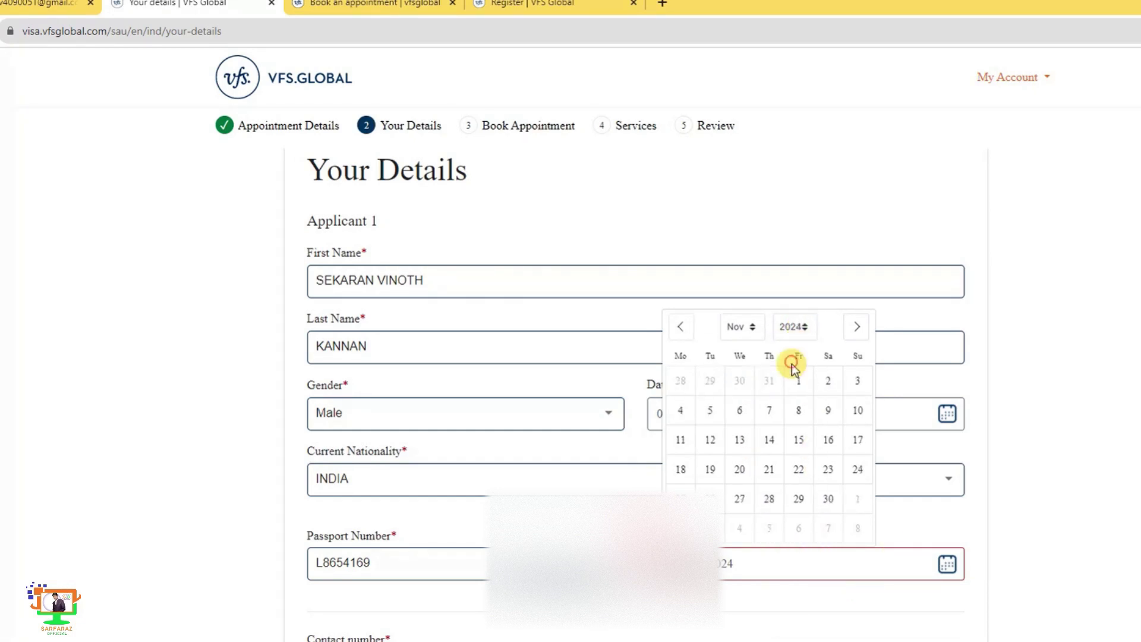
pyautogui.click(748, 325)
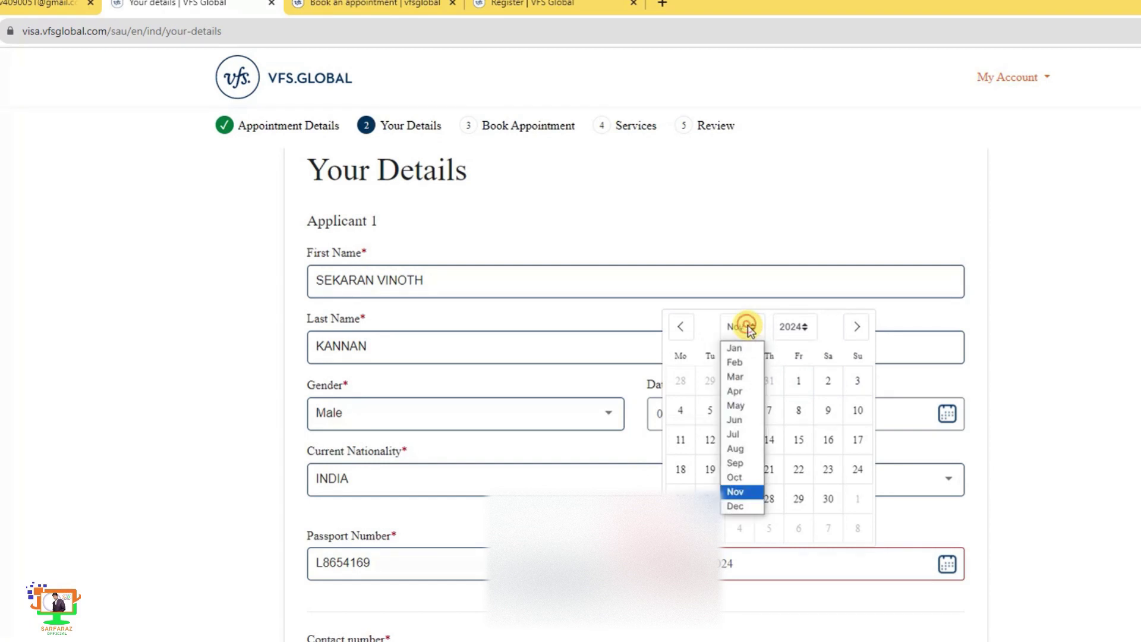
pyautogui.click(747, 379)
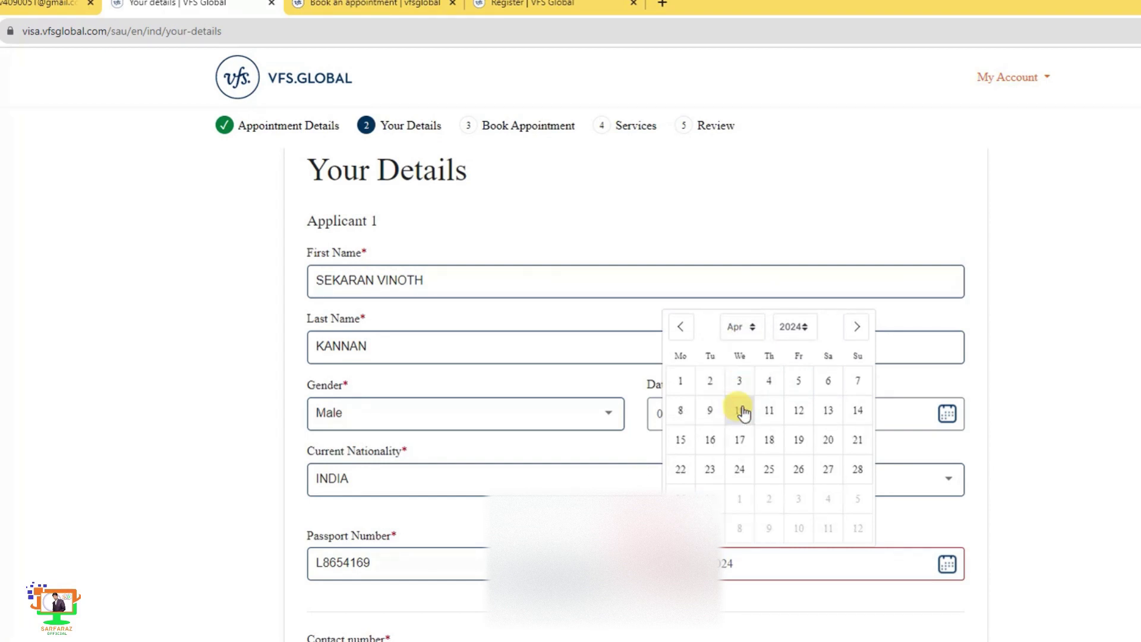
pyautogui.click(857, 382)
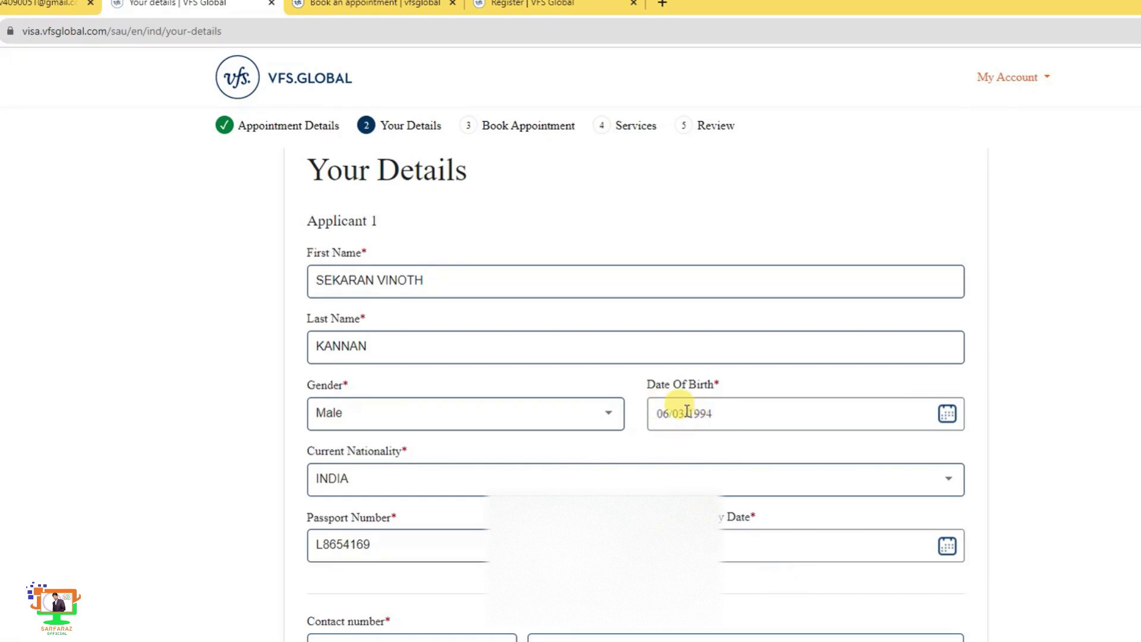
# - Save Applicant 1's details and continue to the Book an Appointment step
pyautogui.scroll(-2, 666, 621)
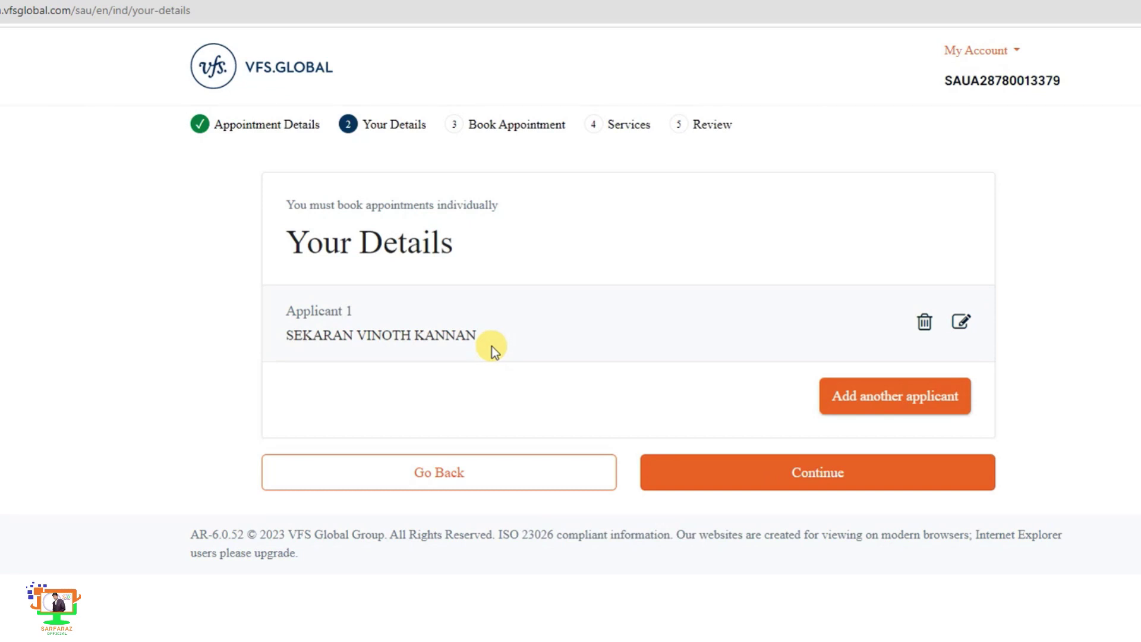
pyautogui.click(803, 479)
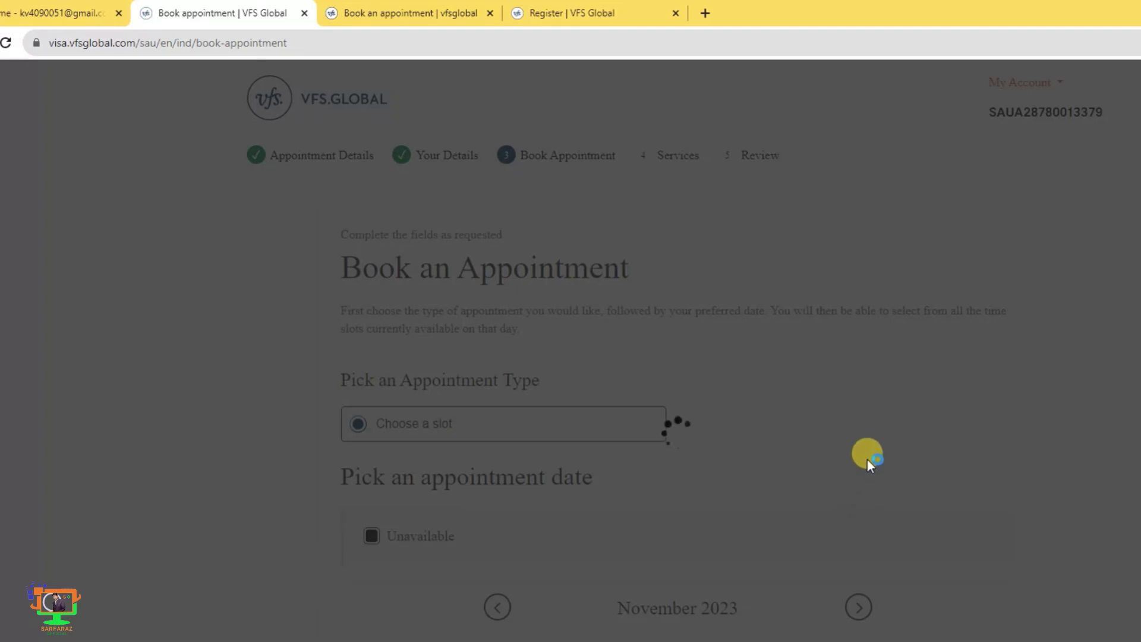
# - Book 6 November 2023 at the 12:30 Afternoon slot and continue to Services
pyautogui.scroll(-4, 868, 458)
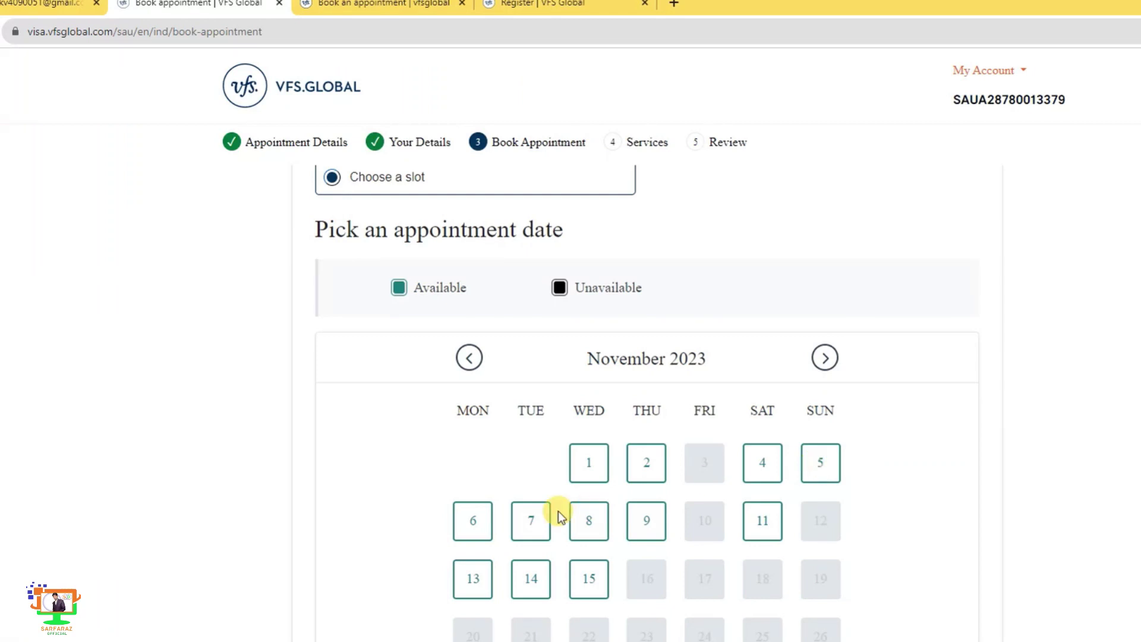
pyautogui.click(474, 523)
pyautogui.scroll(-5, 723, 535)
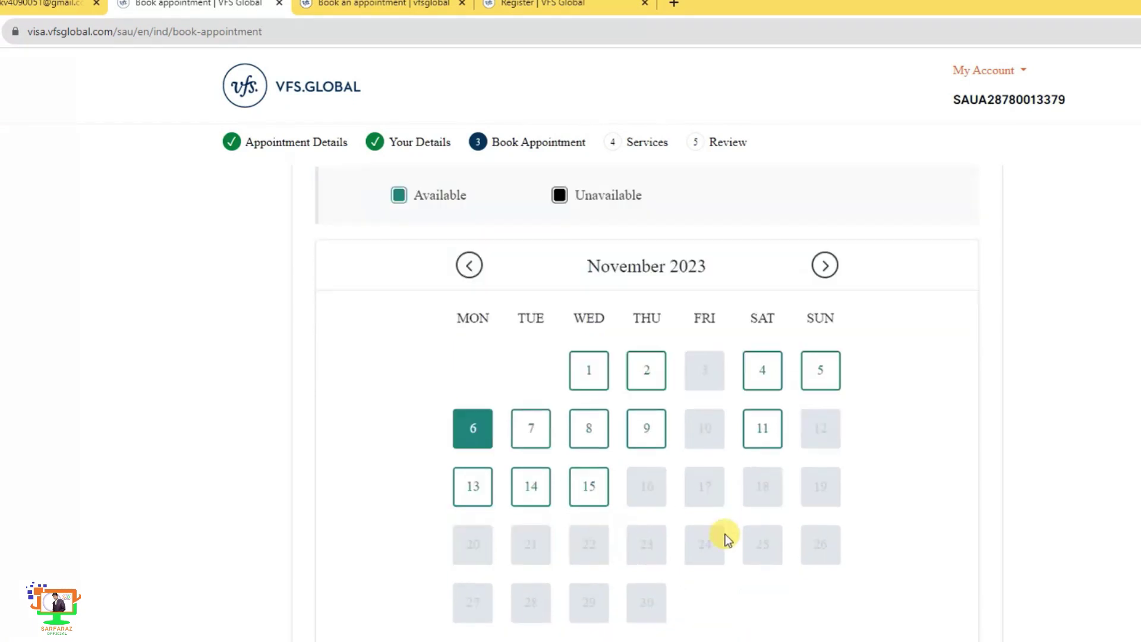
pyautogui.scroll(-3, 500, 571)
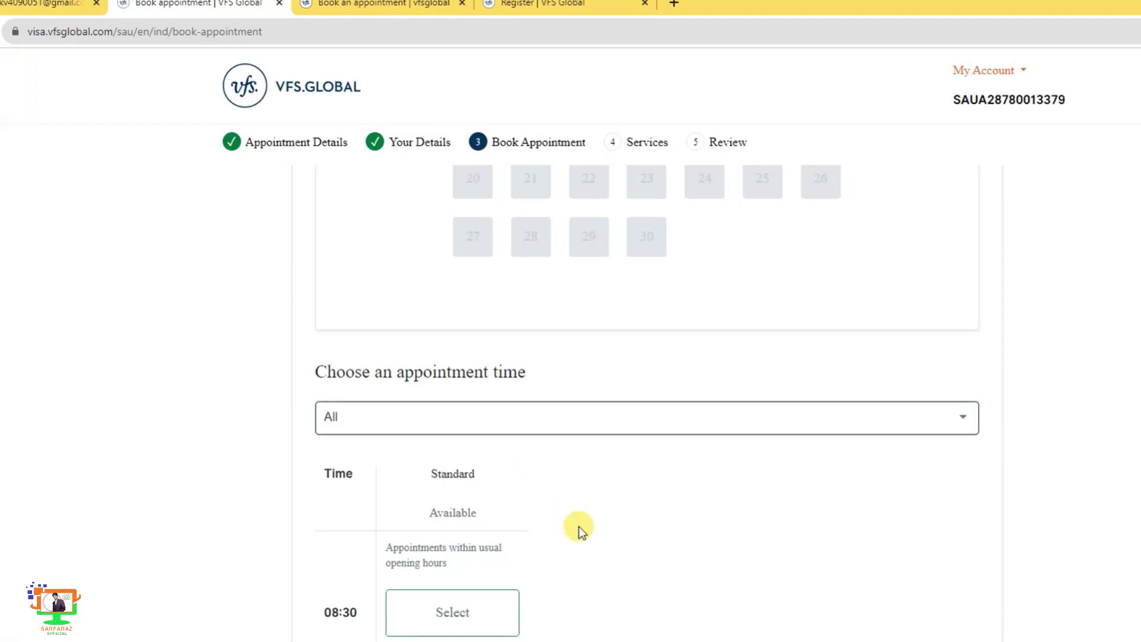
pyautogui.scroll(-3, 580, 526)
pyautogui.click(409, 271)
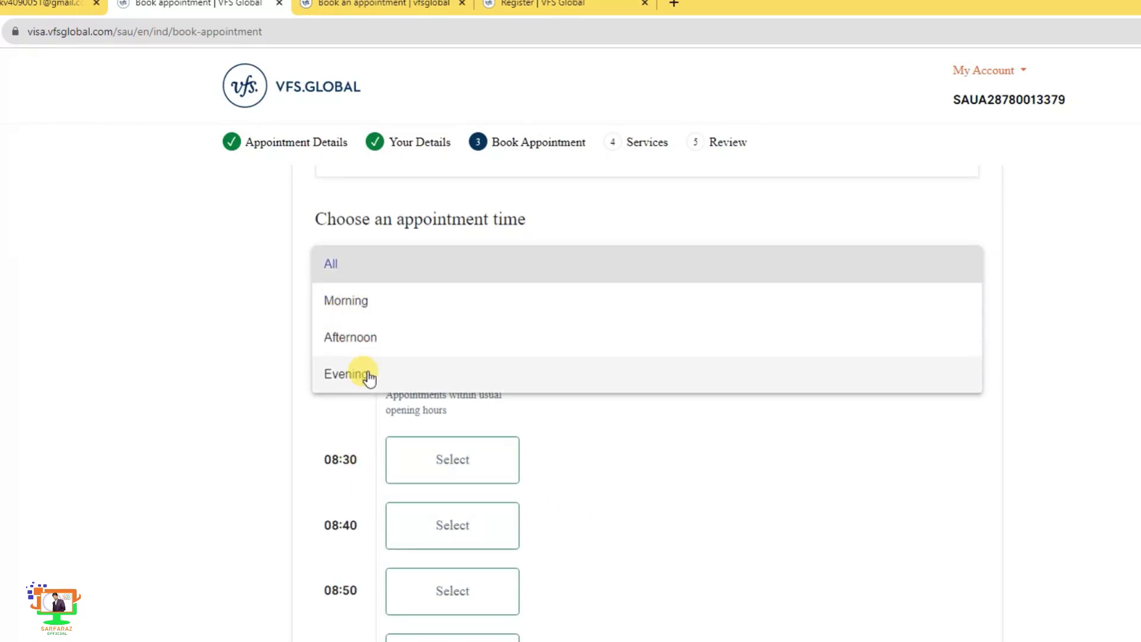
pyautogui.click(379, 341)
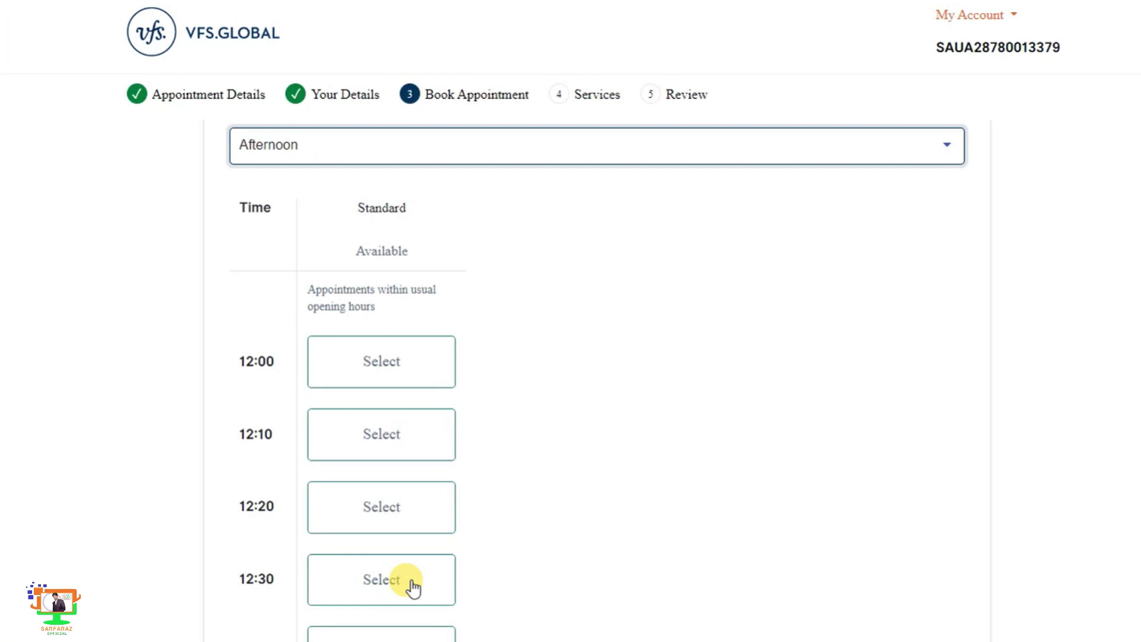
pyautogui.click(414, 588)
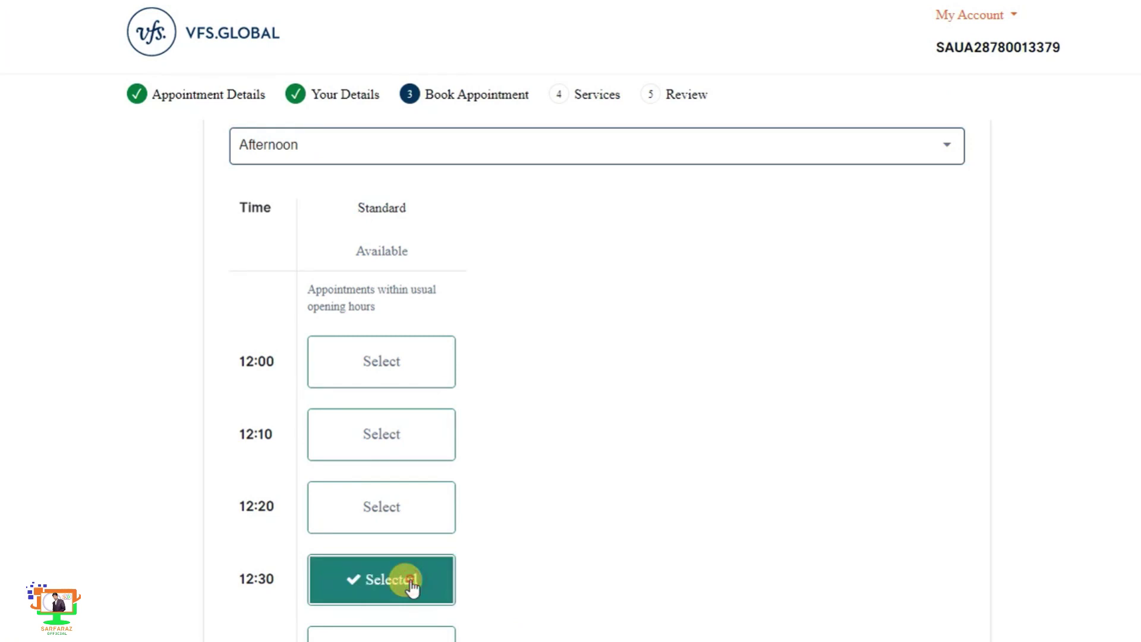
pyautogui.scroll(-2, 618, 577)
pyautogui.click(786, 641)
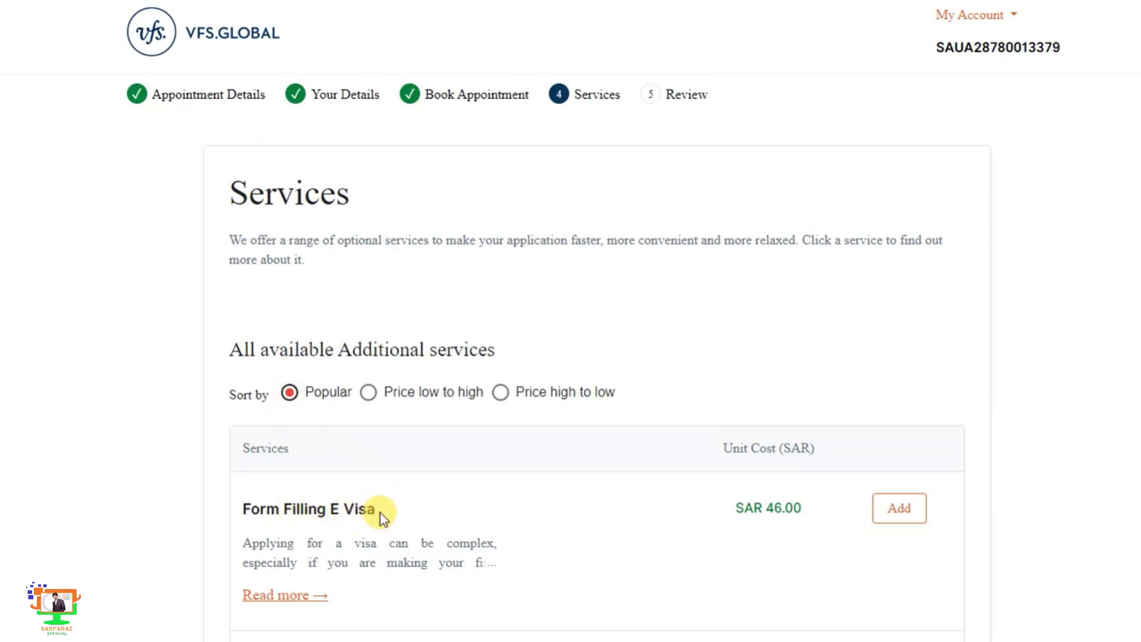
# - Skip every optional add-on, from Form Filling E Visa (SAR 46.00) to SMS (SAR 1.15), and continue
pyautogui.scroll(-3, 377, 512)
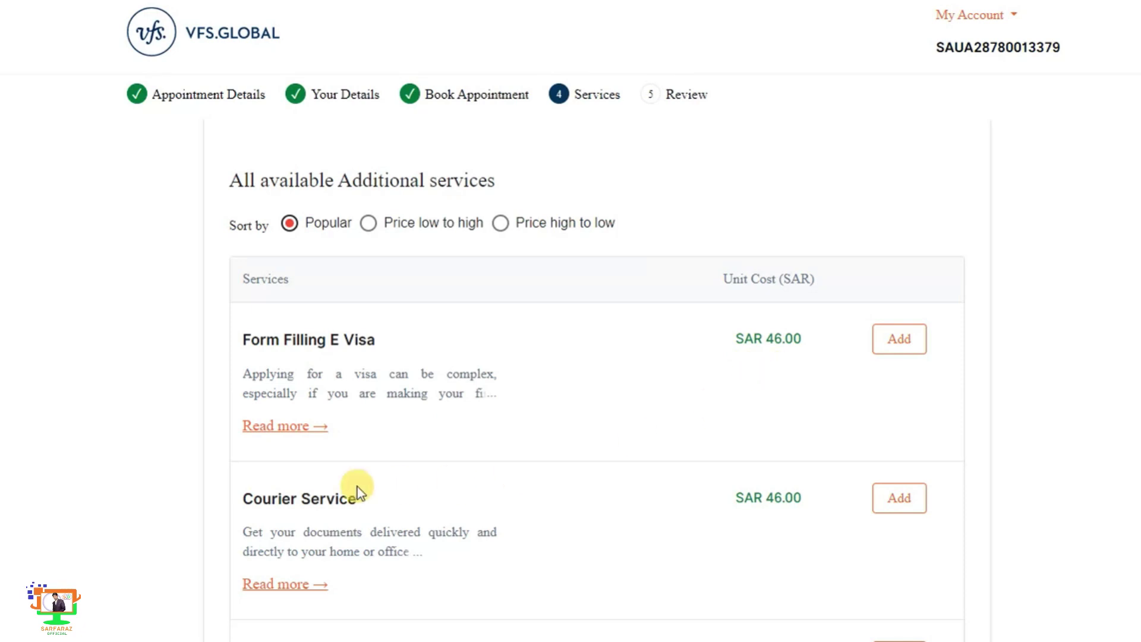
pyautogui.scroll(-4, 700, 617)
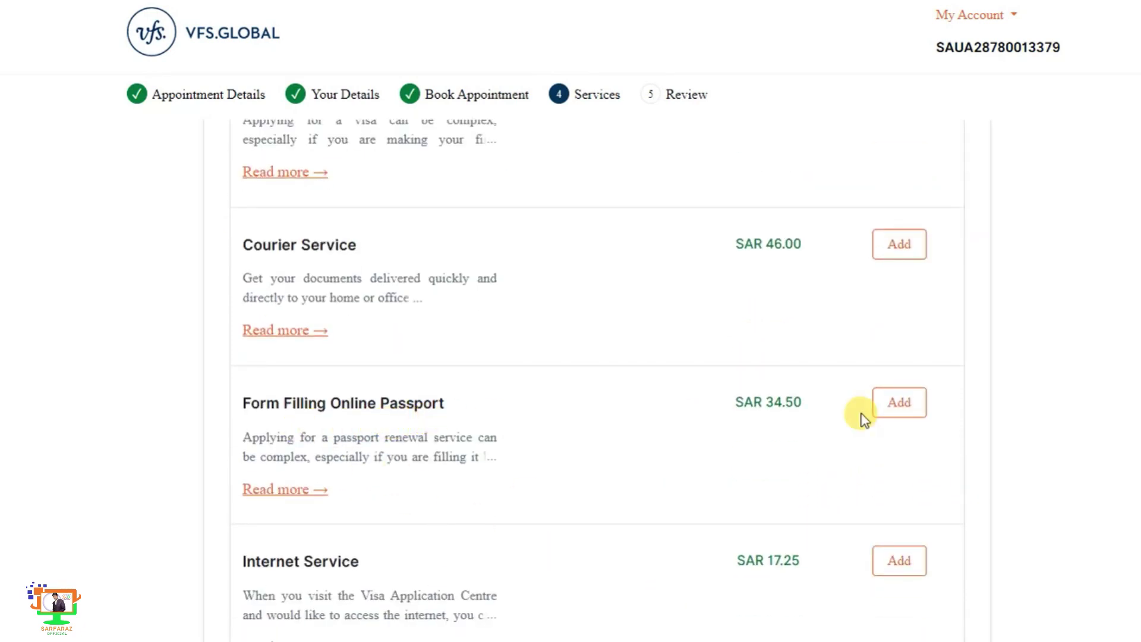
pyautogui.scroll(-3, 773, 518)
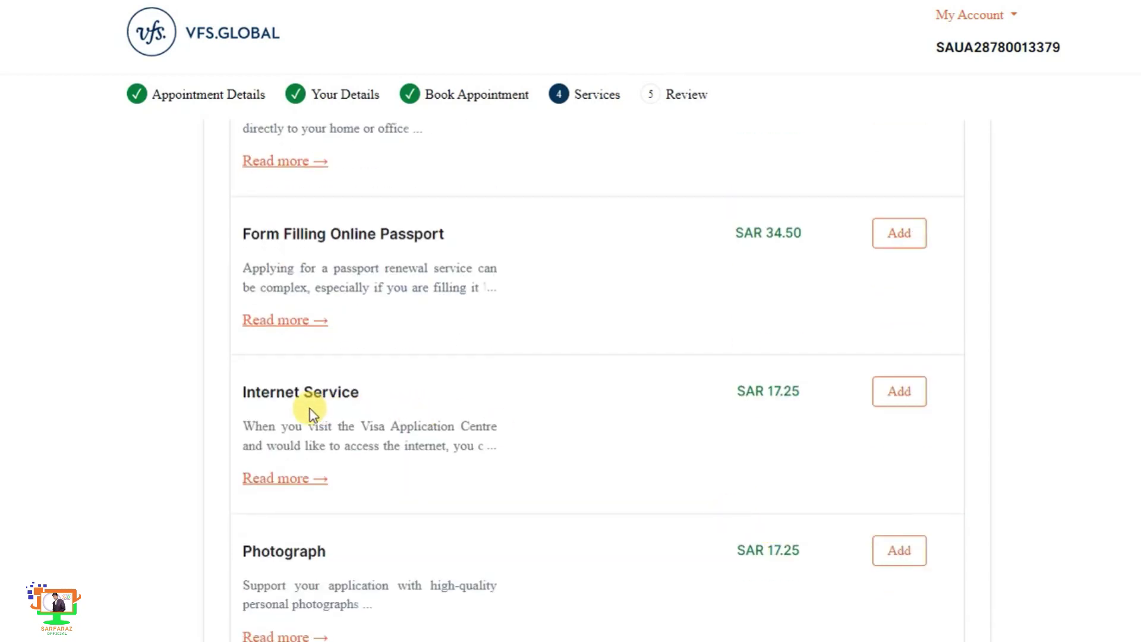
pyautogui.scroll(-2, 780, 487)
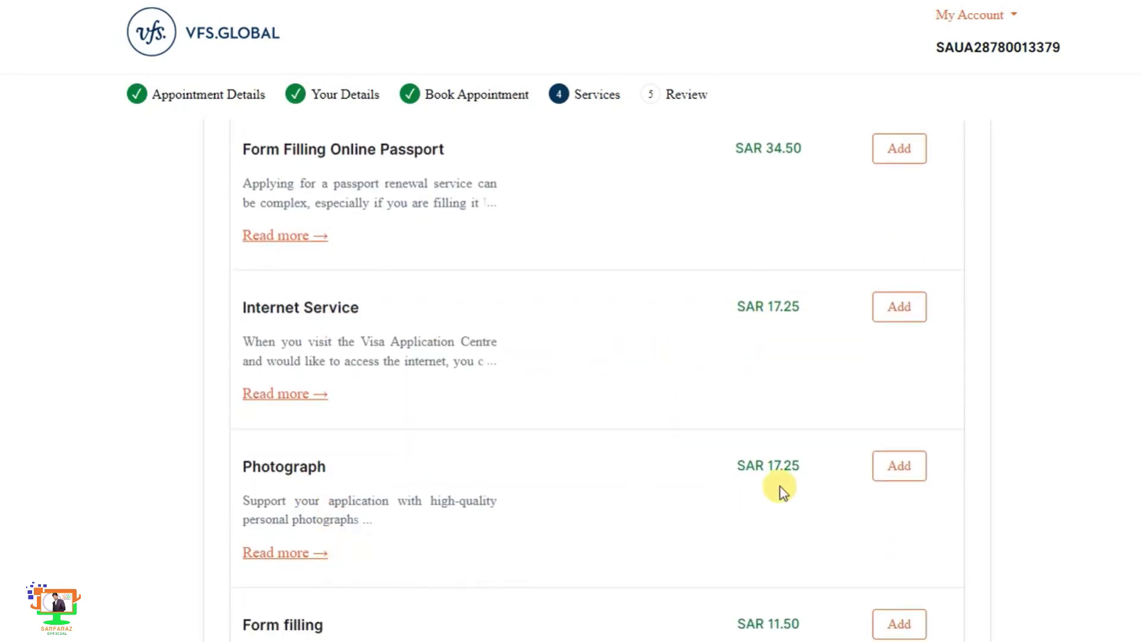
pyautogui.scroll(-3, 669, 474)
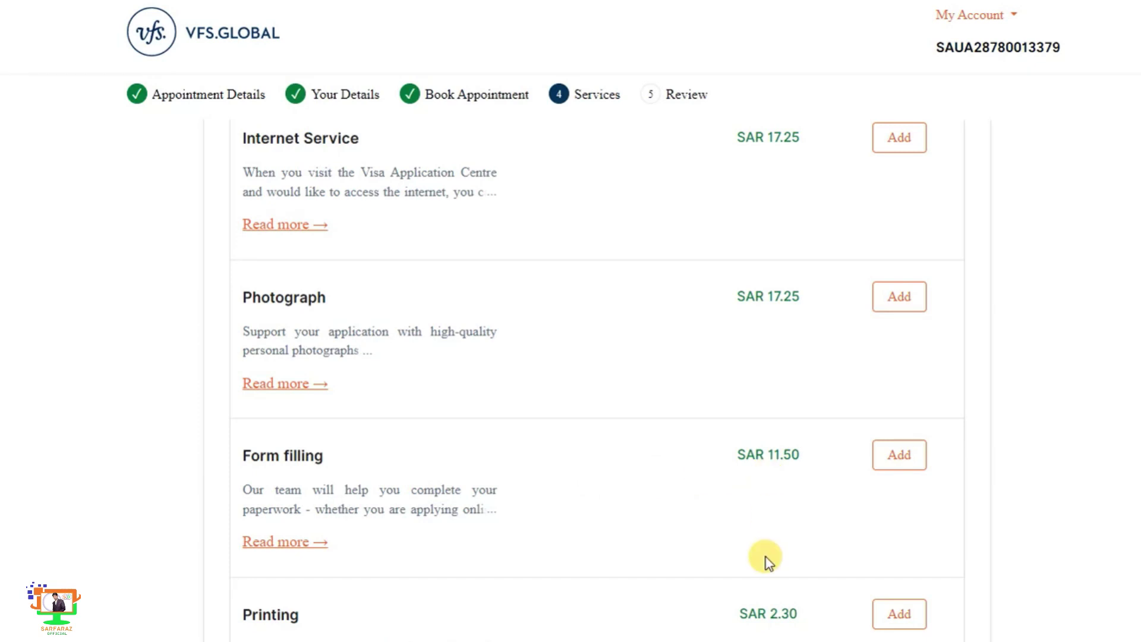
pyautogui.scroll(-10, 770, 561)
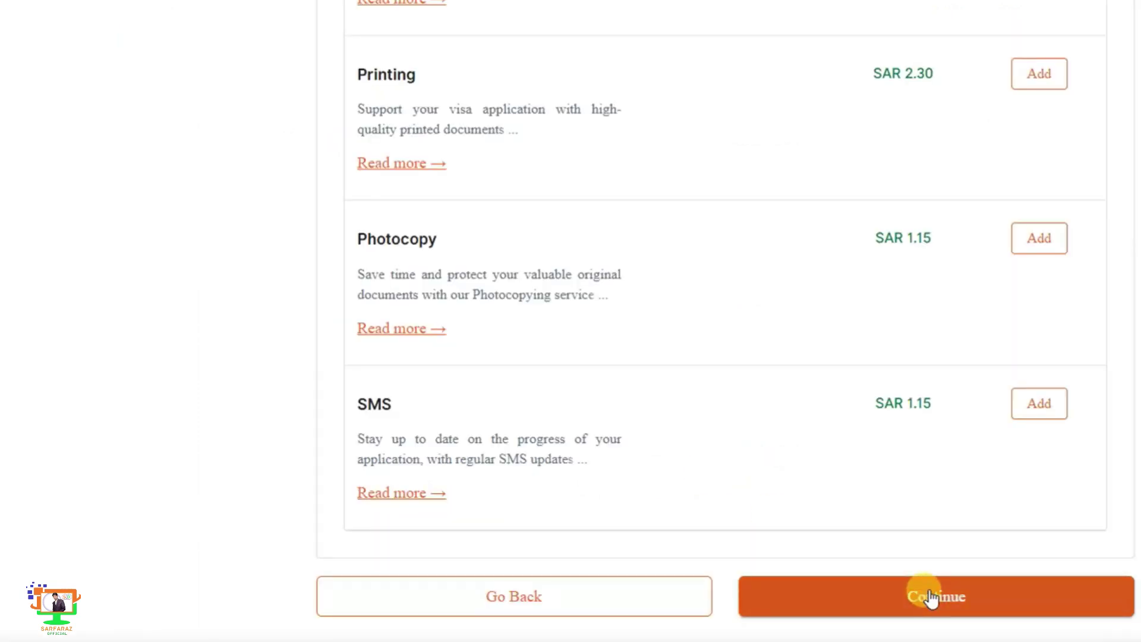
pyautogui.click(931, 598)
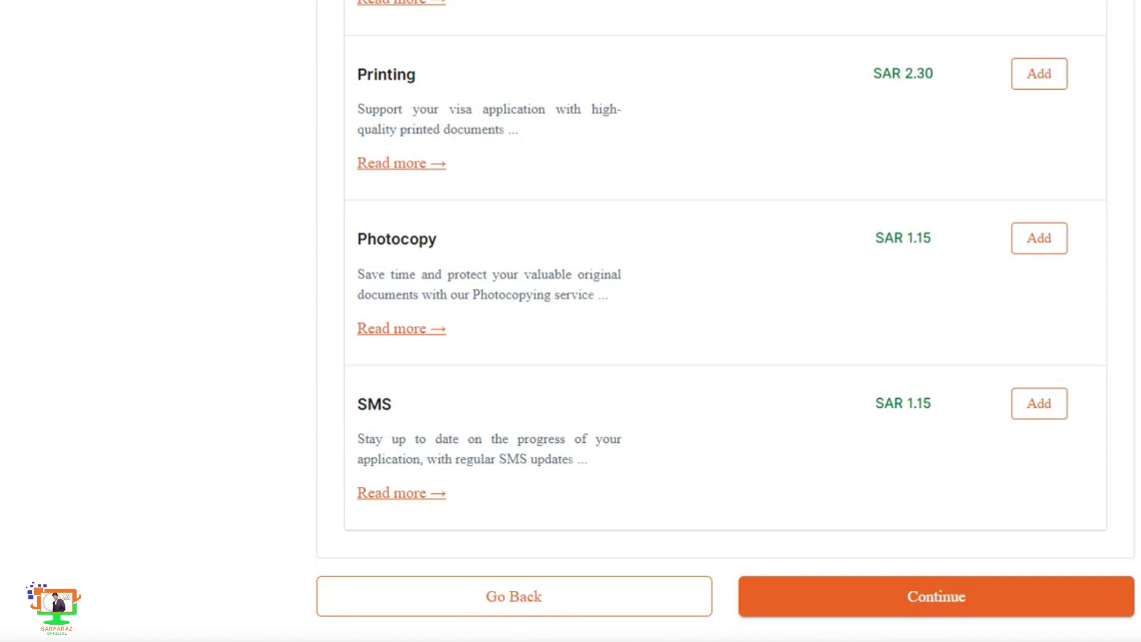
pyautogui.click(905, 596)
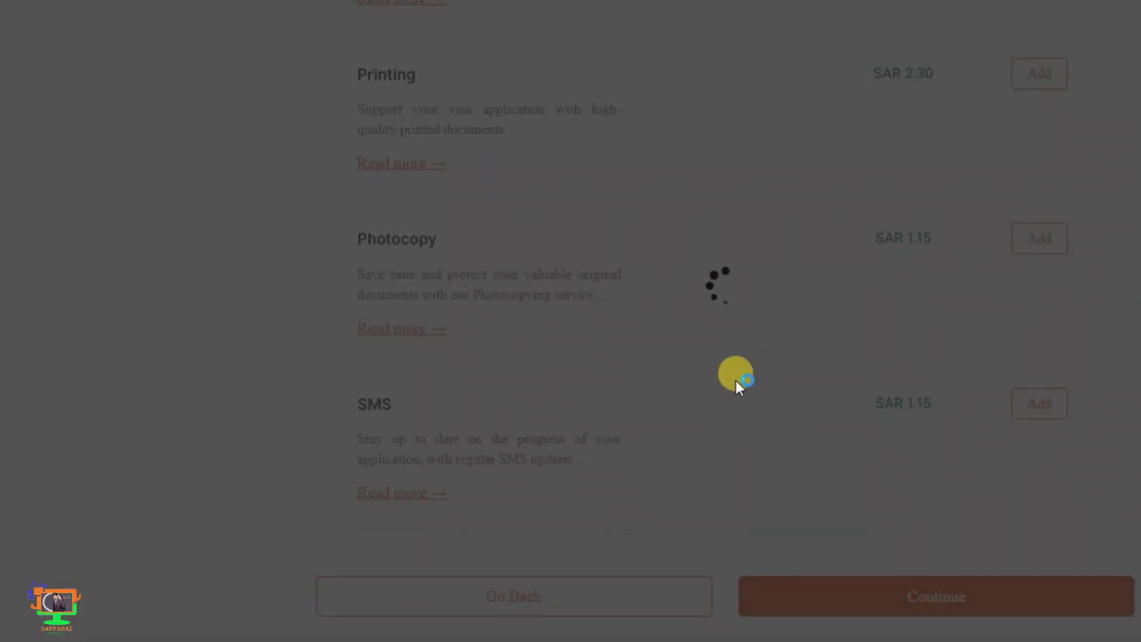